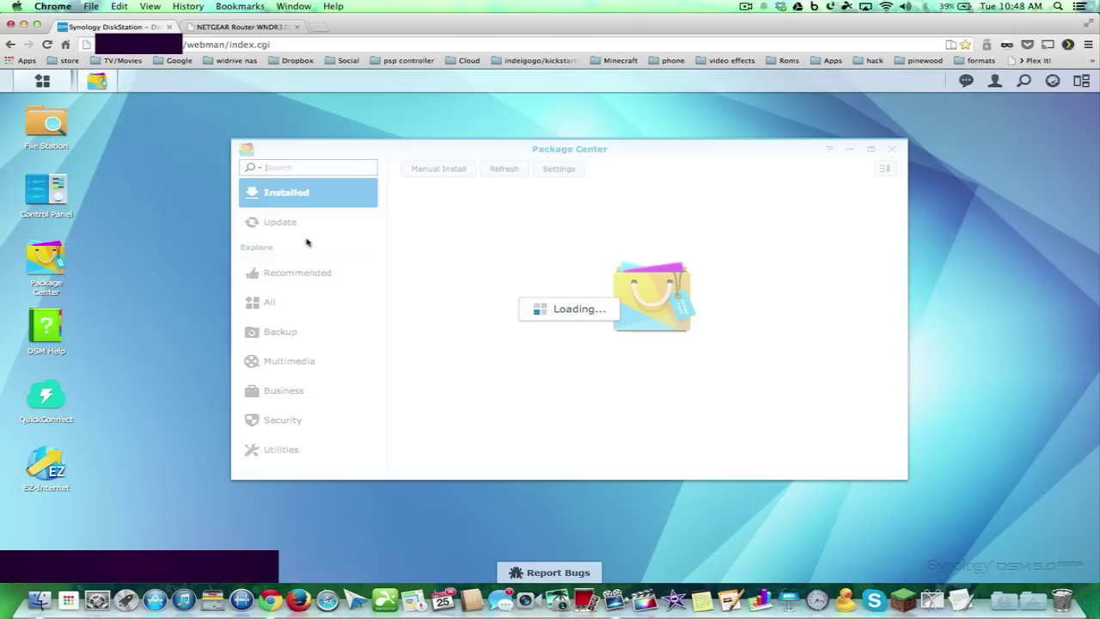
Install the VPN Server package from the Utilities category of Package Center.
click(273, 450)
scroll(487, 360, down, 3)
scroll(486, 360, down, 2)
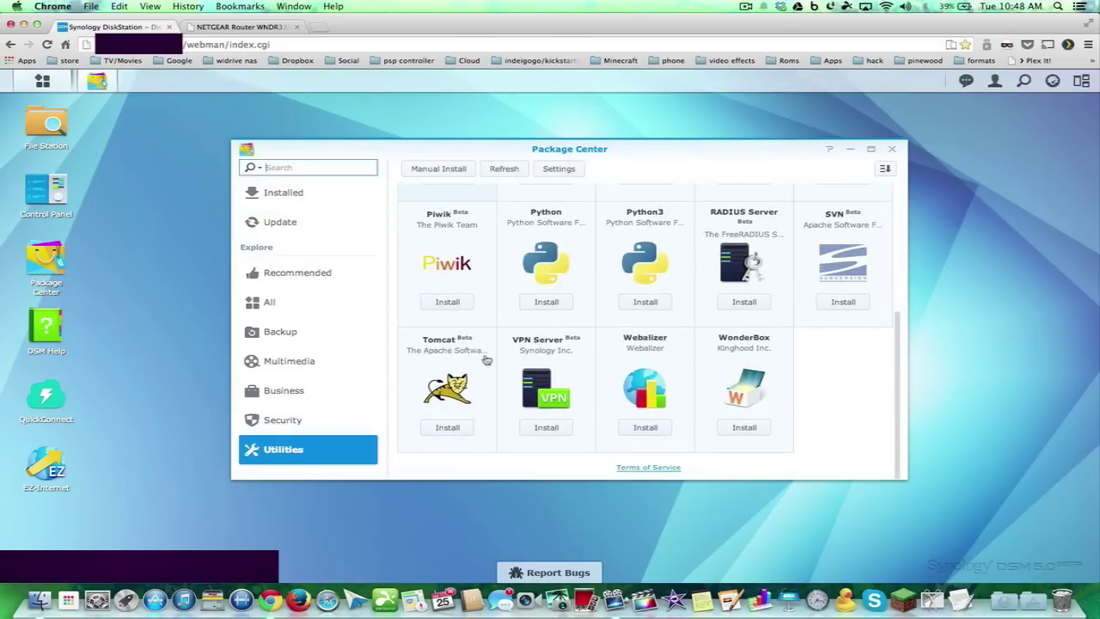
click(531, 378)
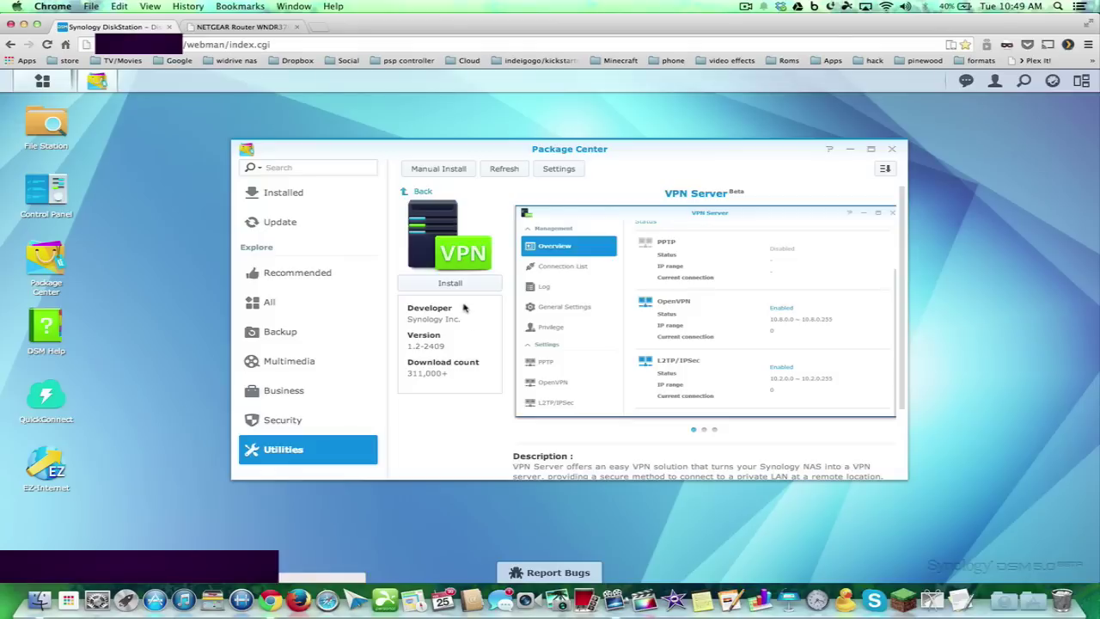
click(460, 284)
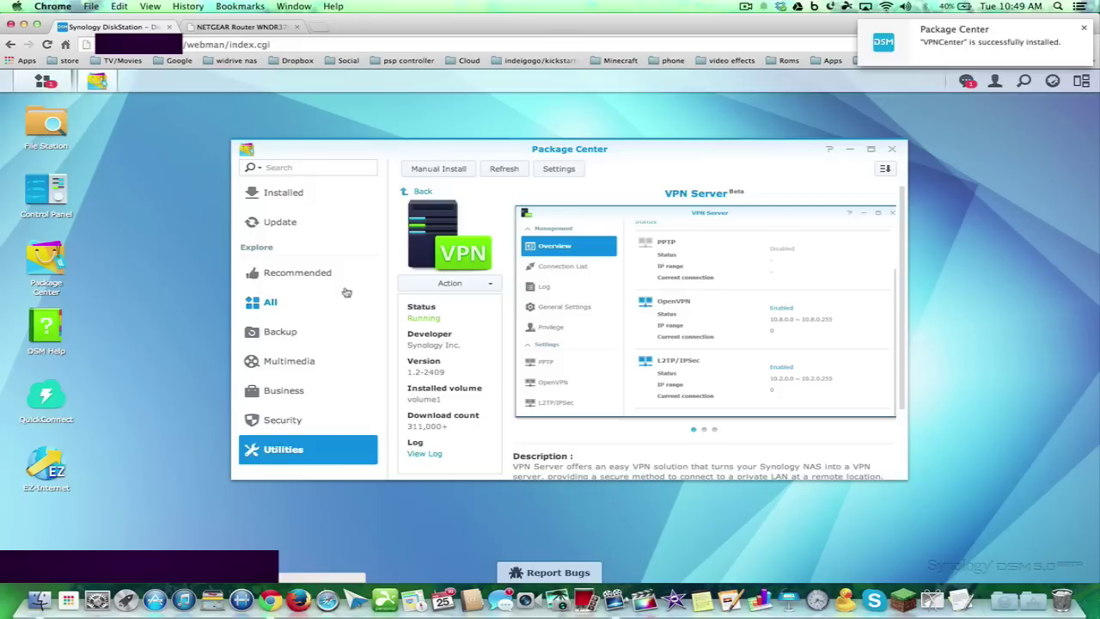
Open VPN Server, enable the PPTP VPN server with its default settings and apply the change.
click(42, 81)
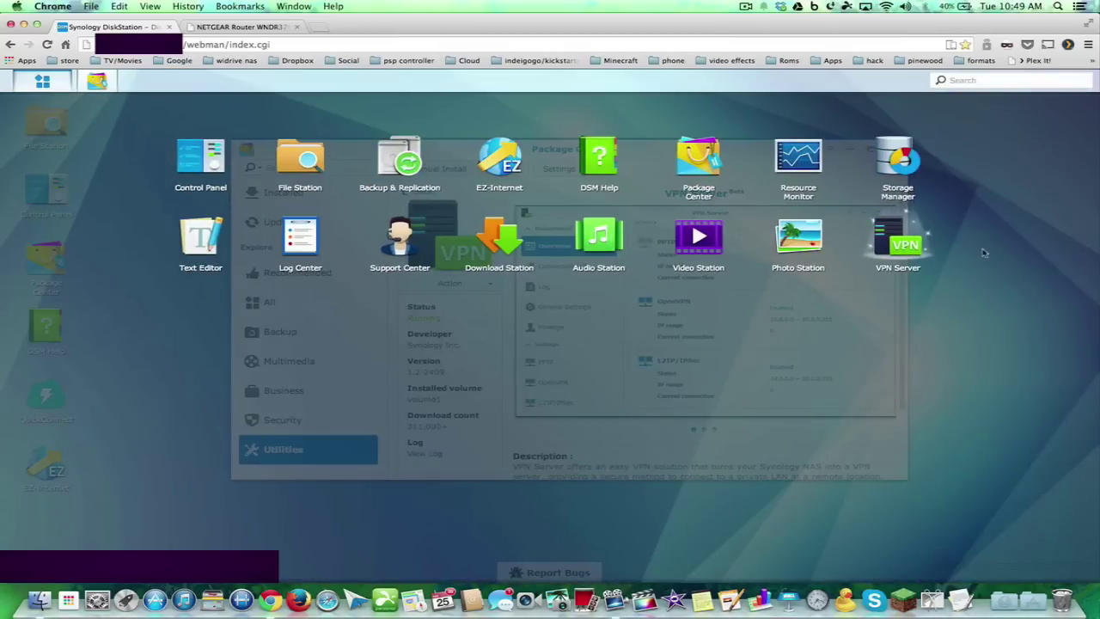
click(902, 243)
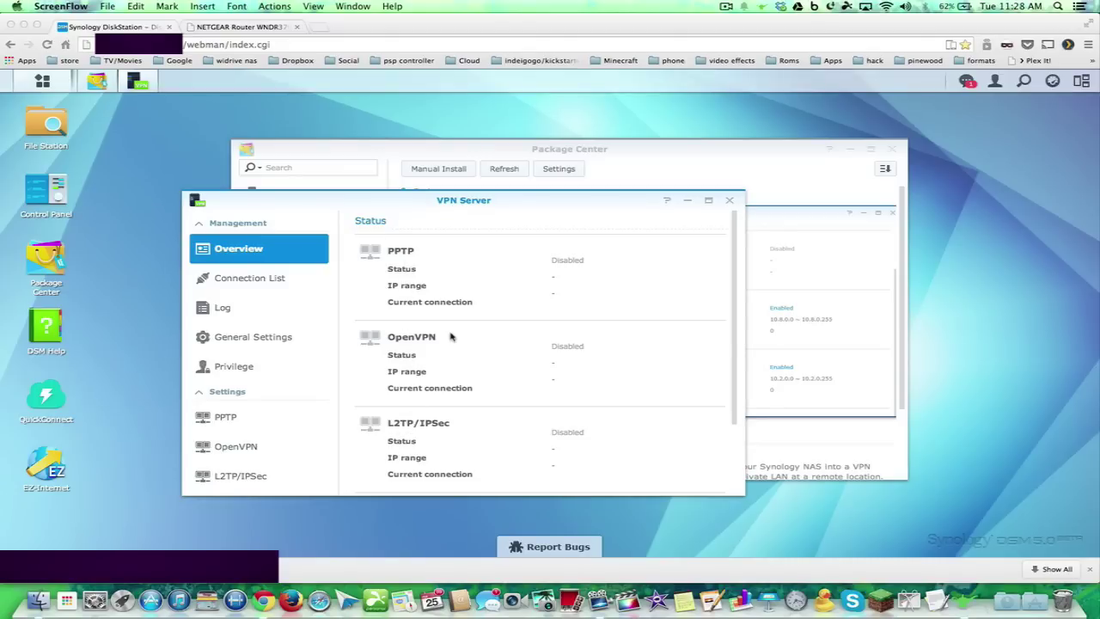
click(228, 417)
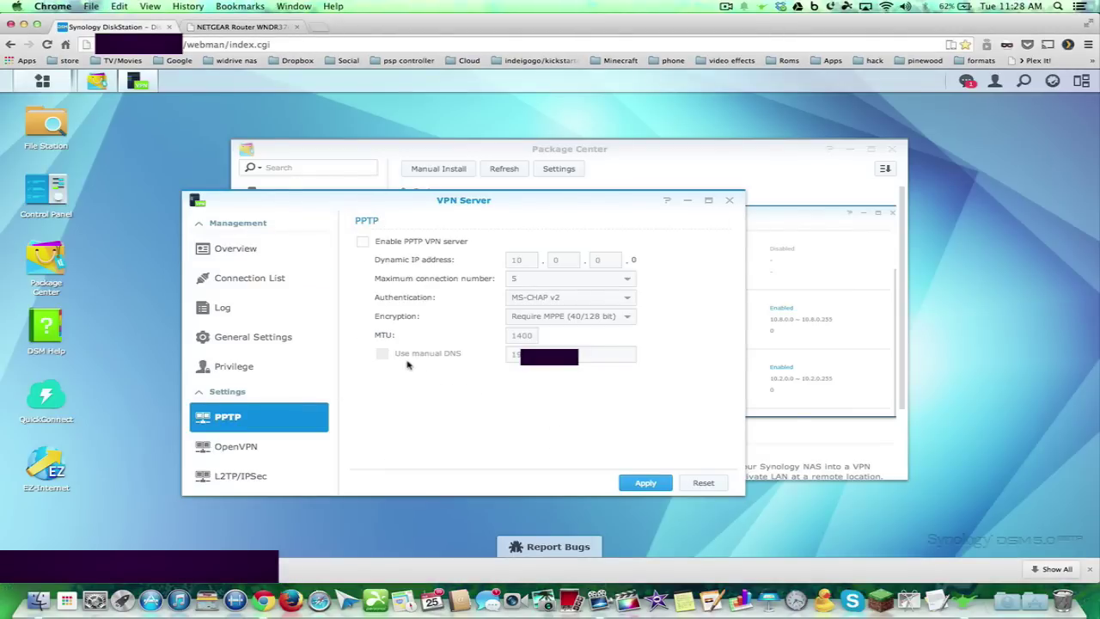
click(363, 243)
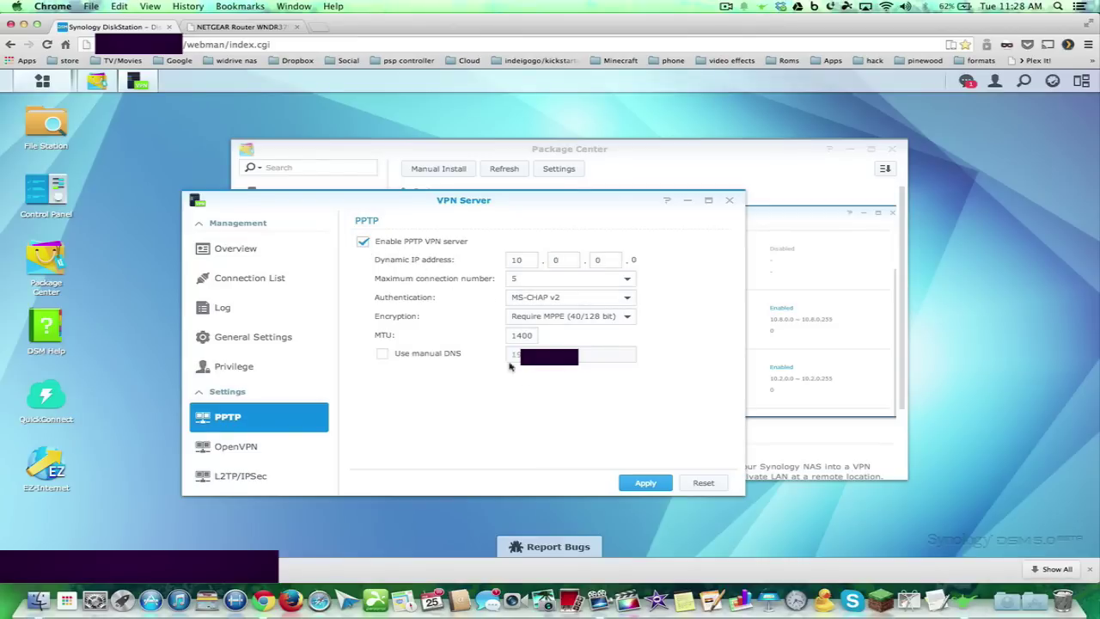
click(643, 482)
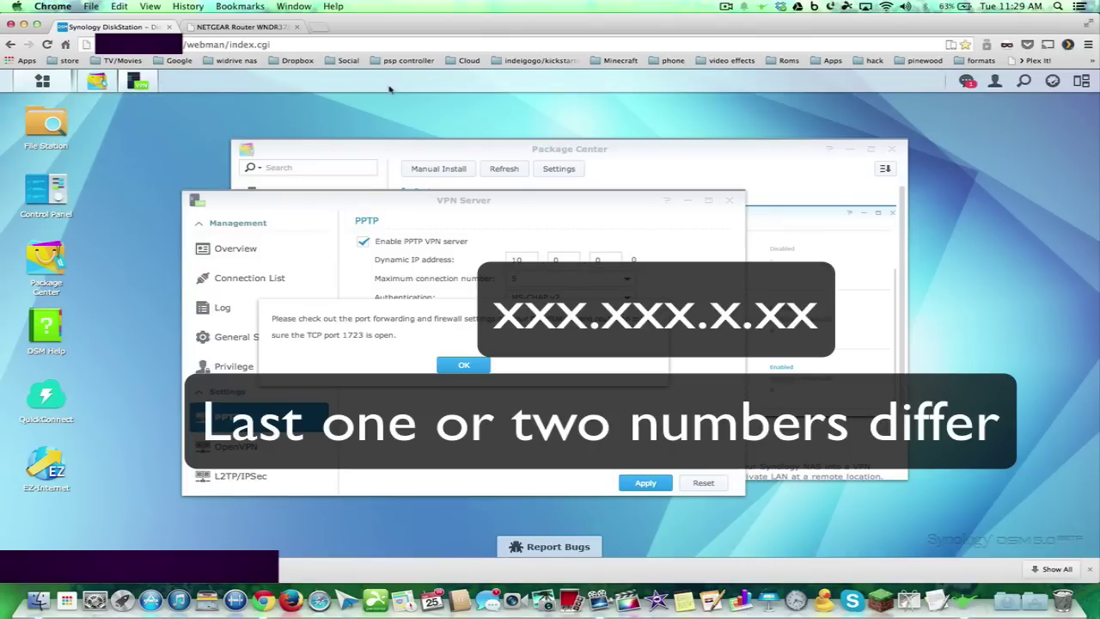
Switch to the NETGEAR router page and add a PPTP port forwarding service for the DiskStation's server IP address.
click(265, 29)
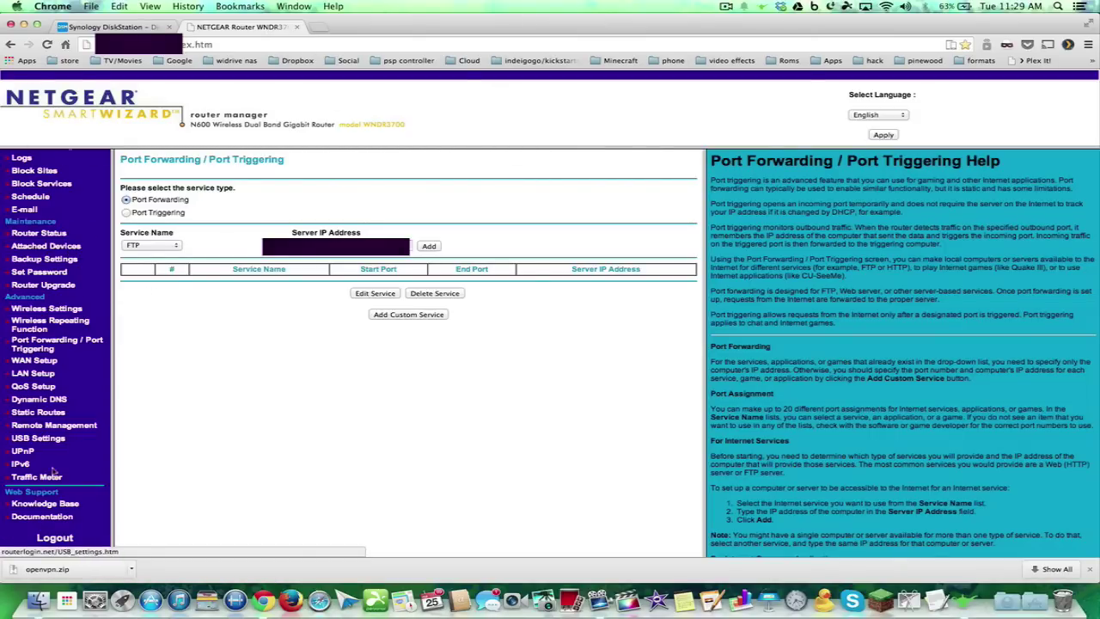
click(31, 349)
click(625, 169)
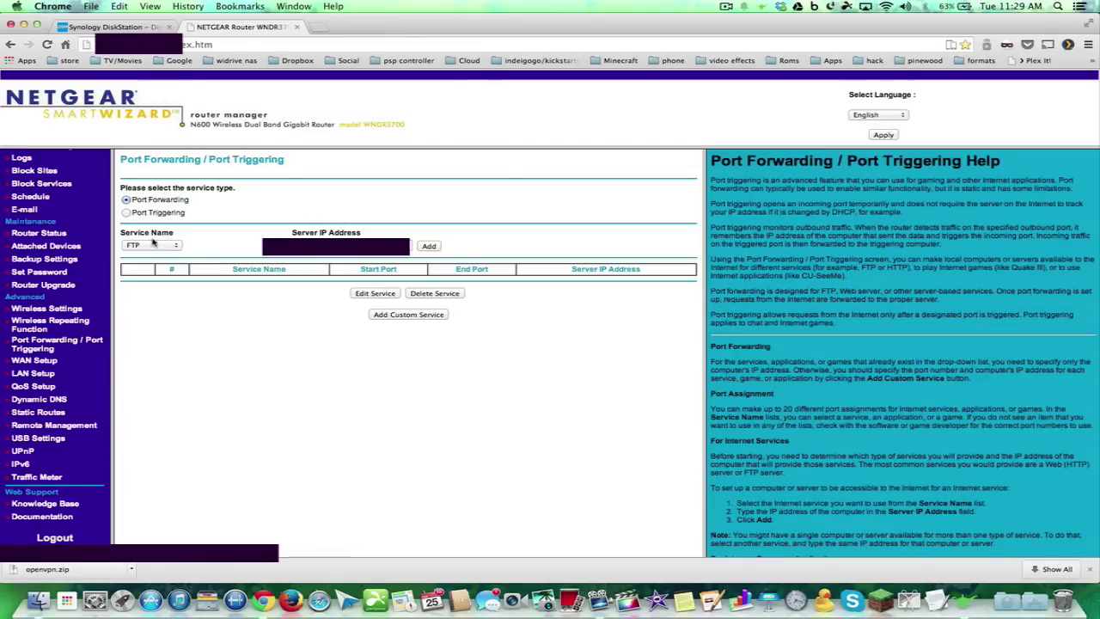
click(153, 243)
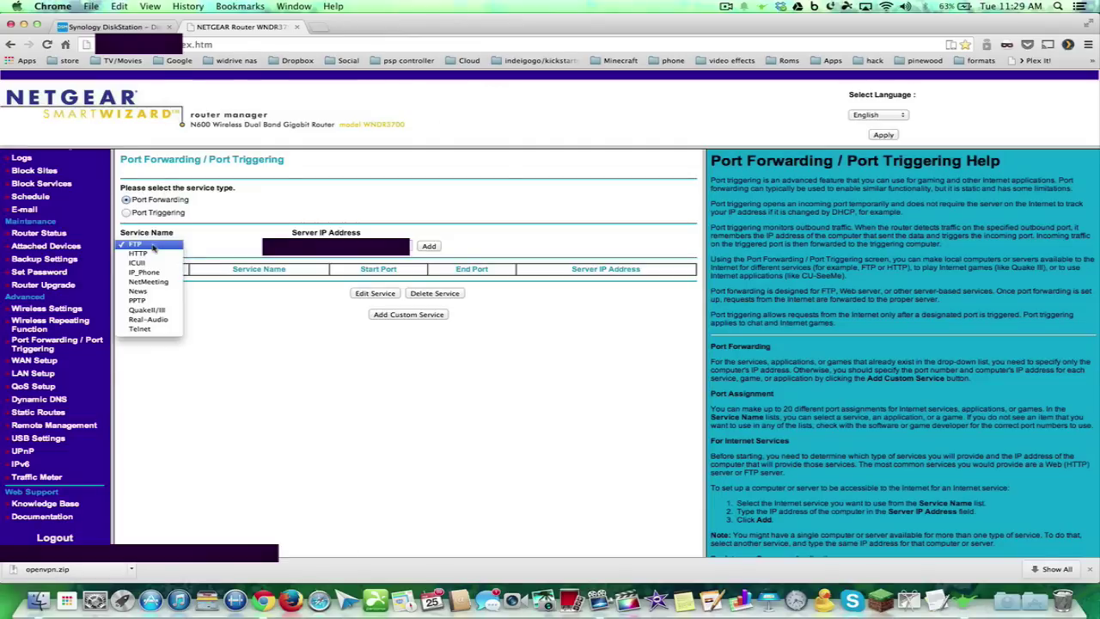
click(149, 301)
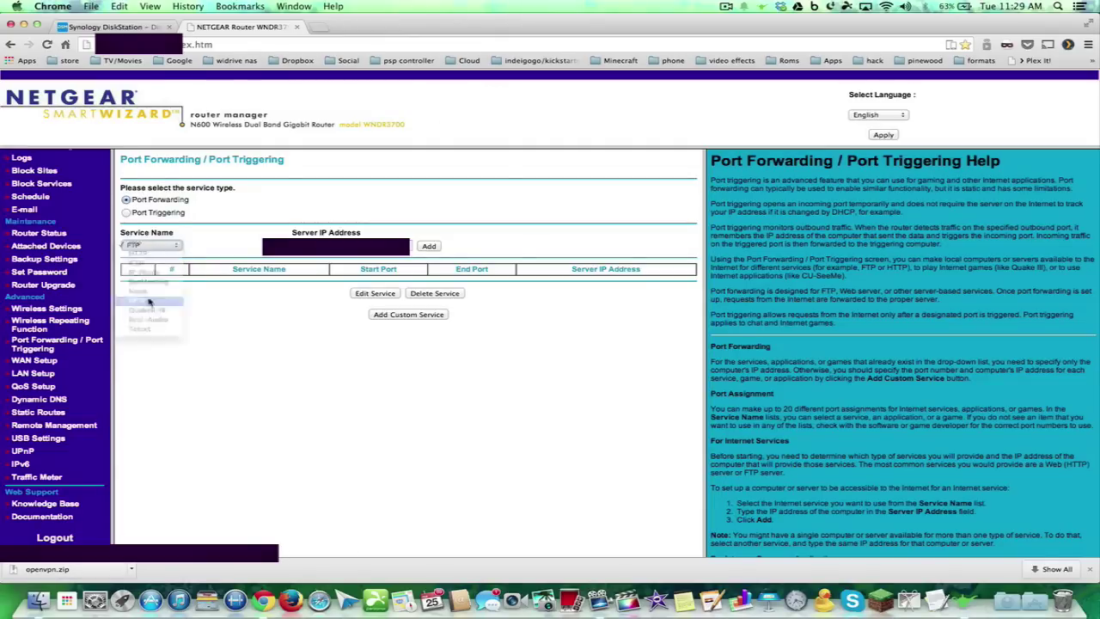
click(344, 246)
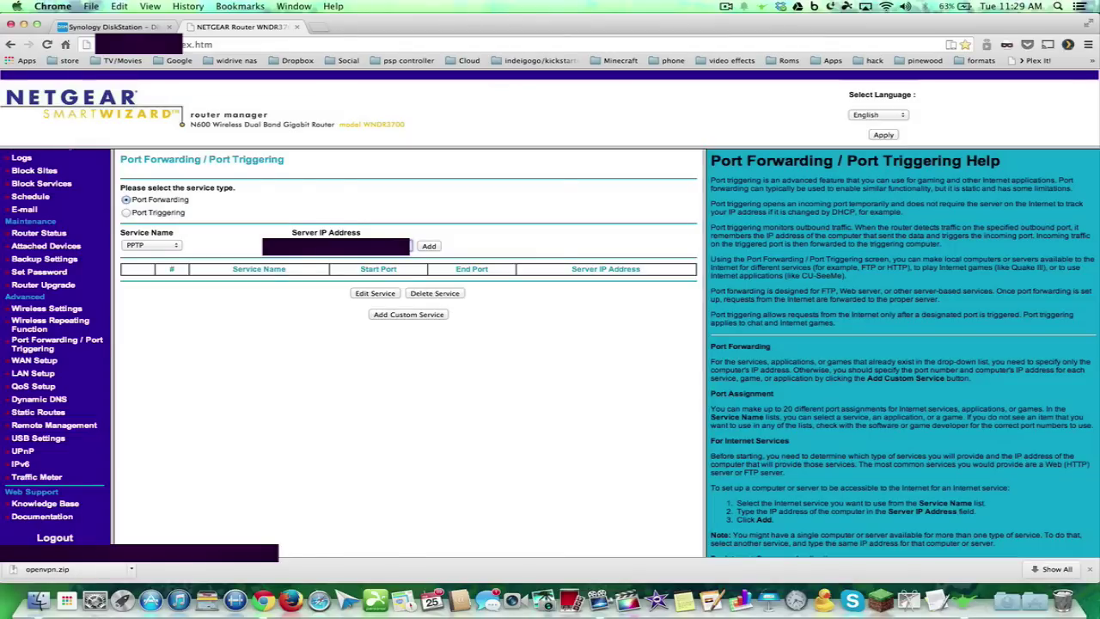
click(428, 247)
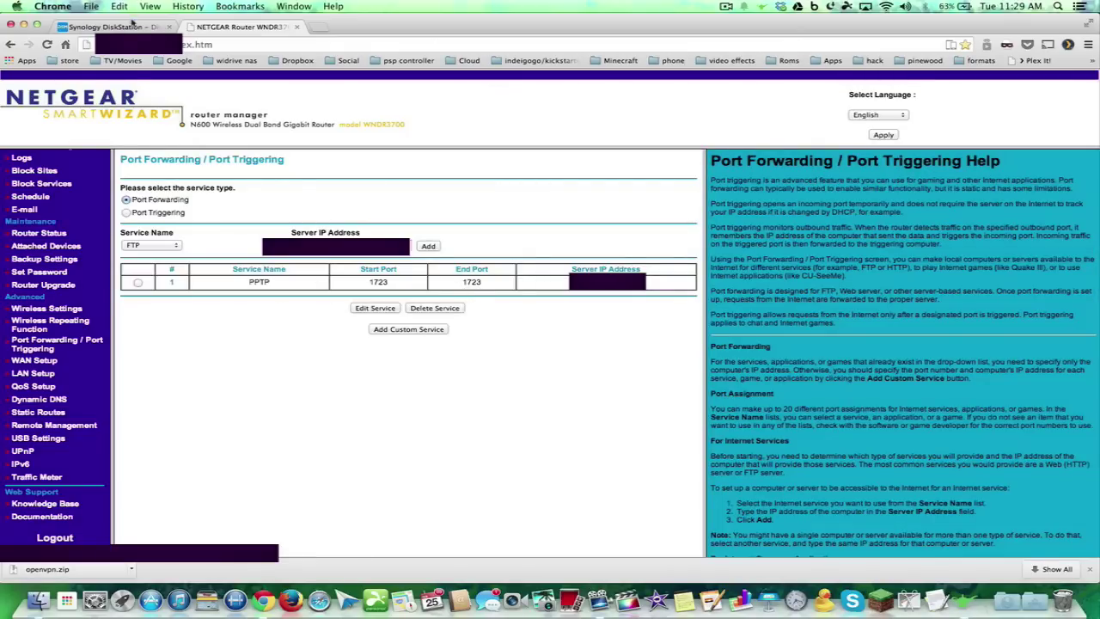
Return to the DiskStation, dismiss the port notice and reapply the PPTP settings, closing VPN Server and Package Center.
click(131, 26)
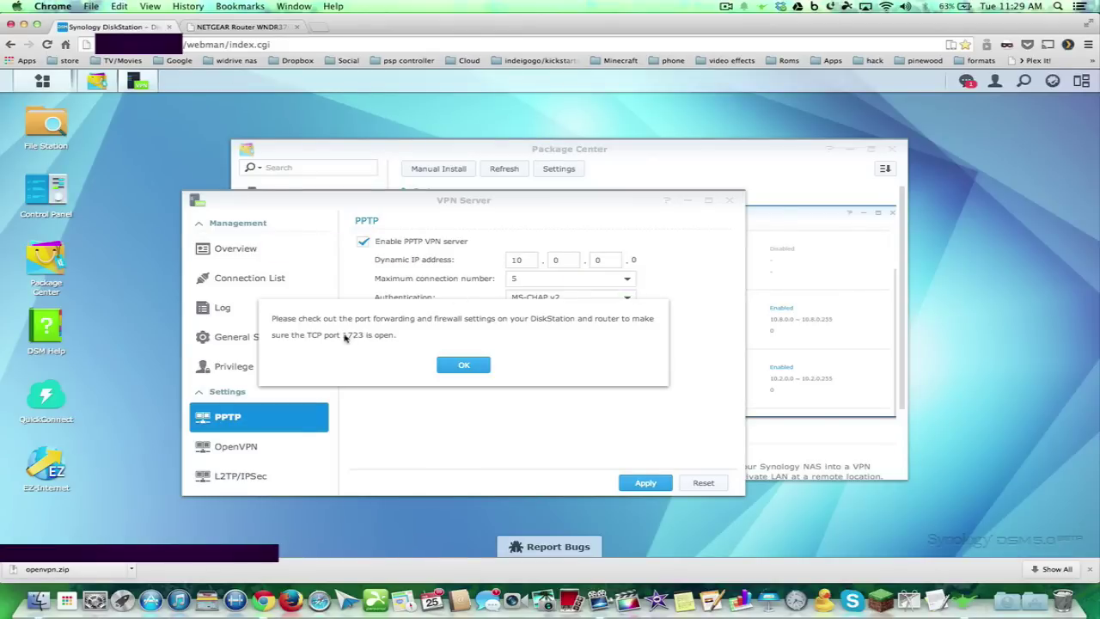
click(464, 365)
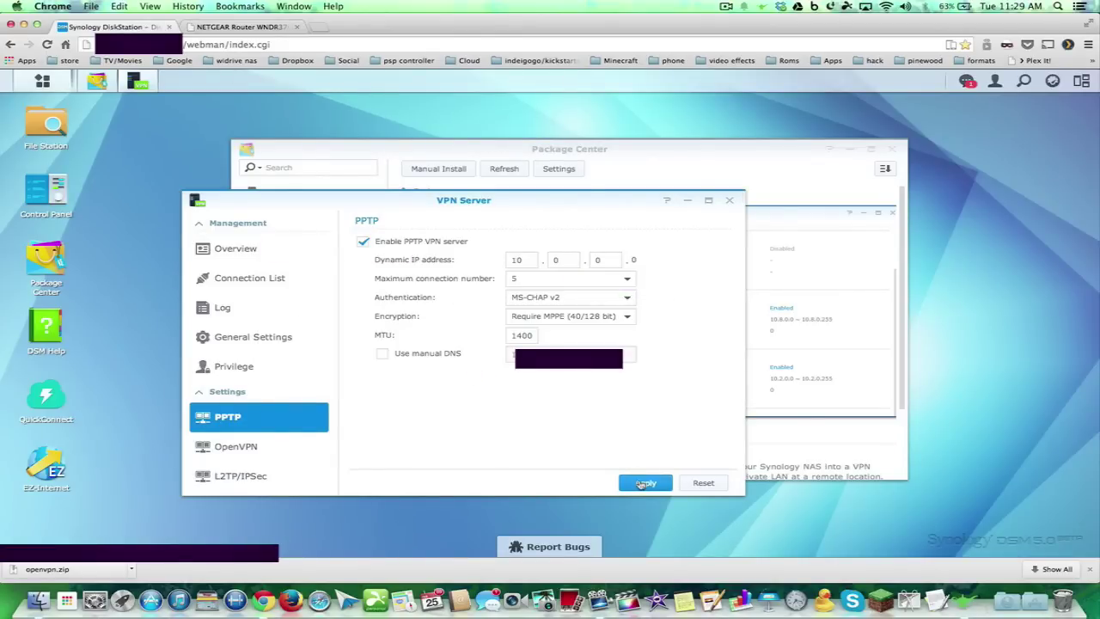
click(645, 483)
click(728, 200)
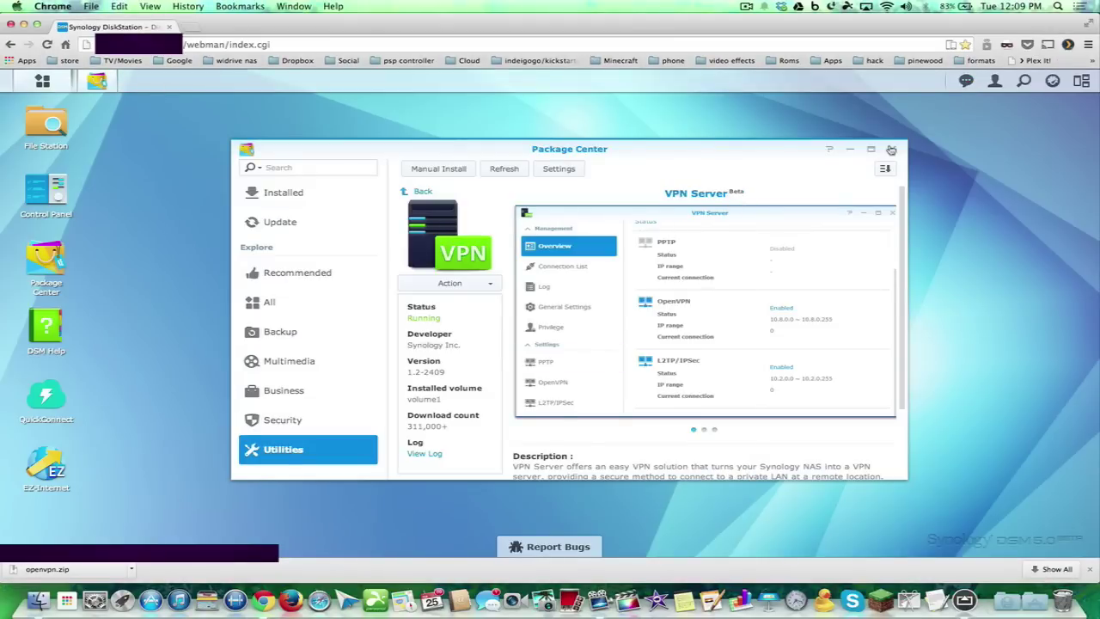
click(891, 149)
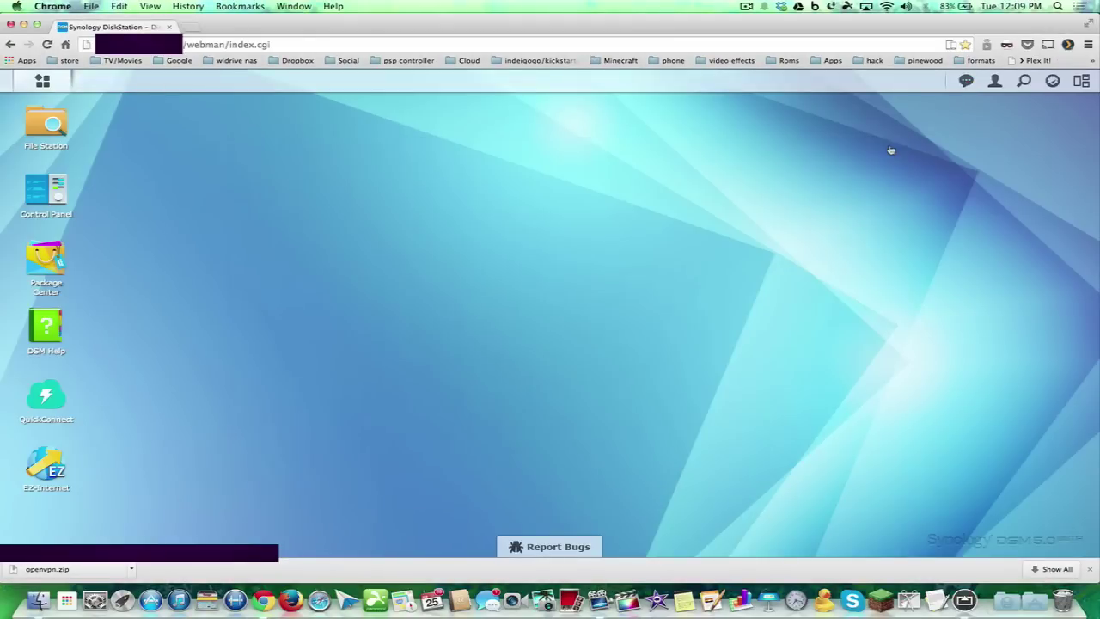
In VPN Server's privileges, remove OpenVPN and L2TP/IPSec access for all users and PPTP access for guest, and save.
click(37, 81)
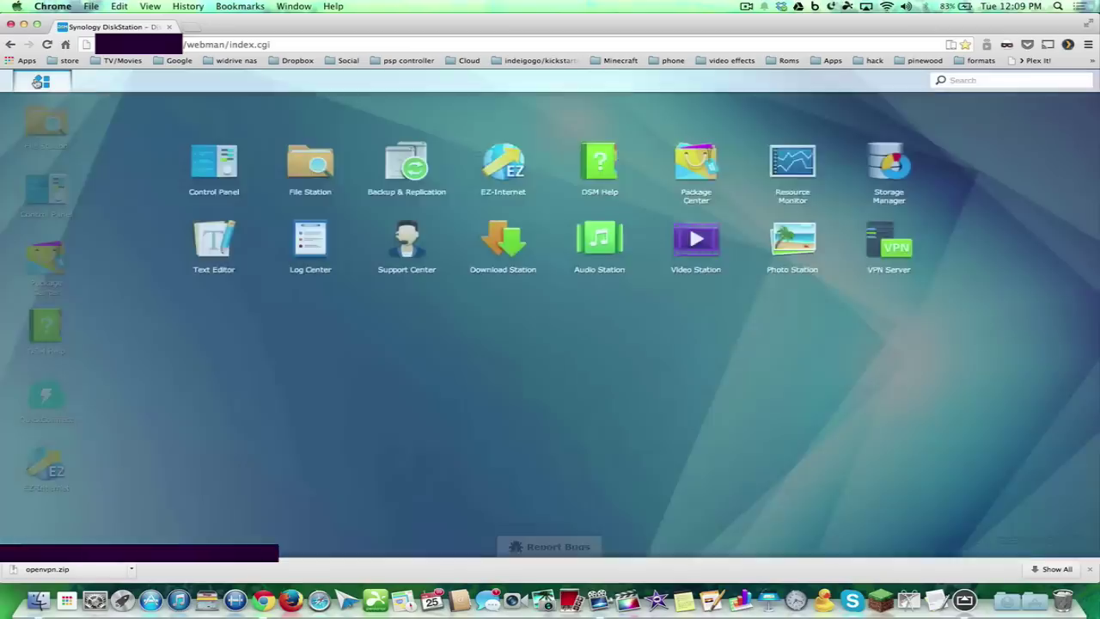
click(874, 235)
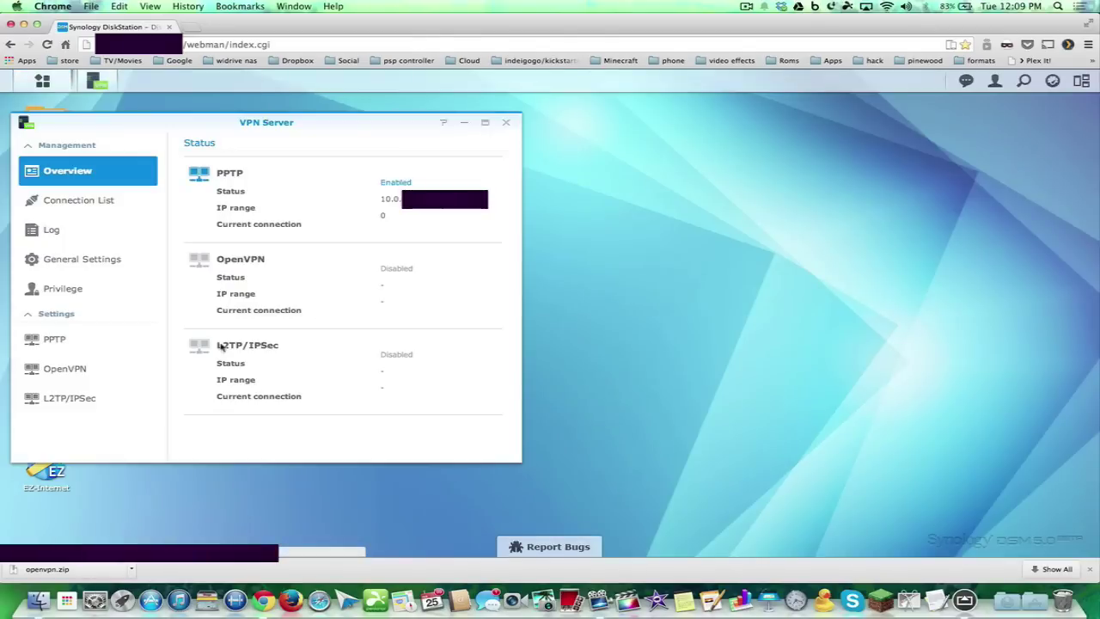
click(57, 294)
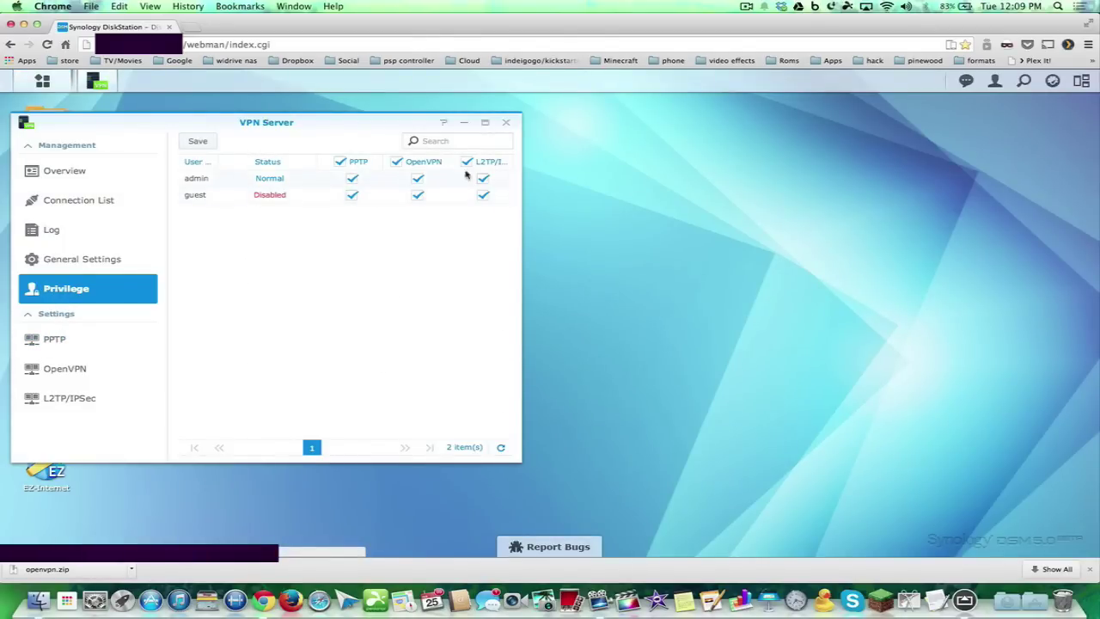
click(466, 161)
click(396, 163)
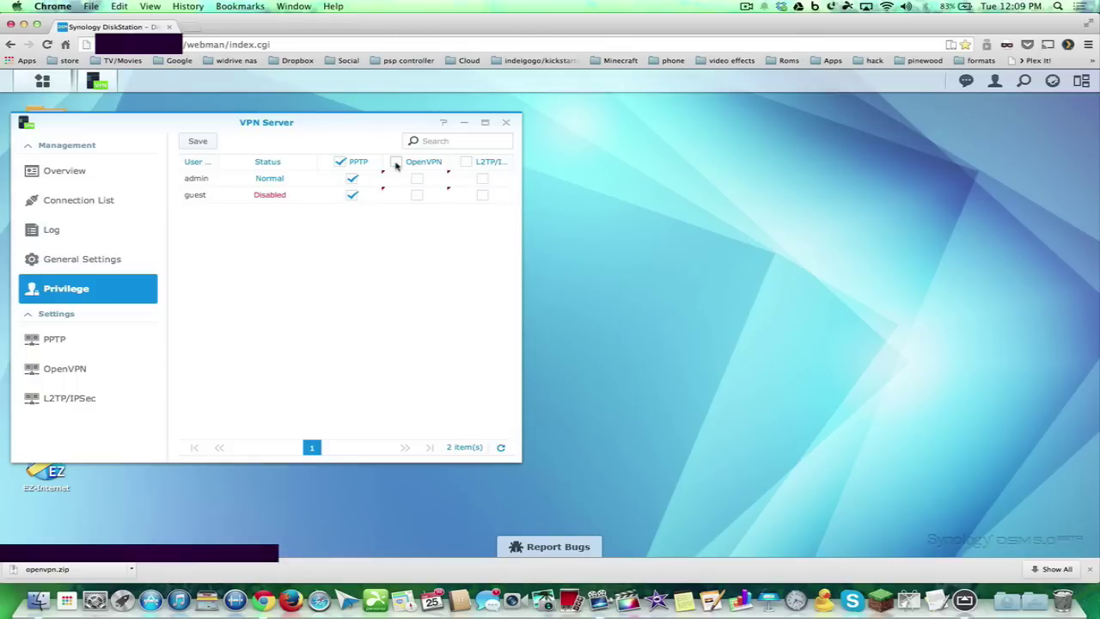
click(351, 195)
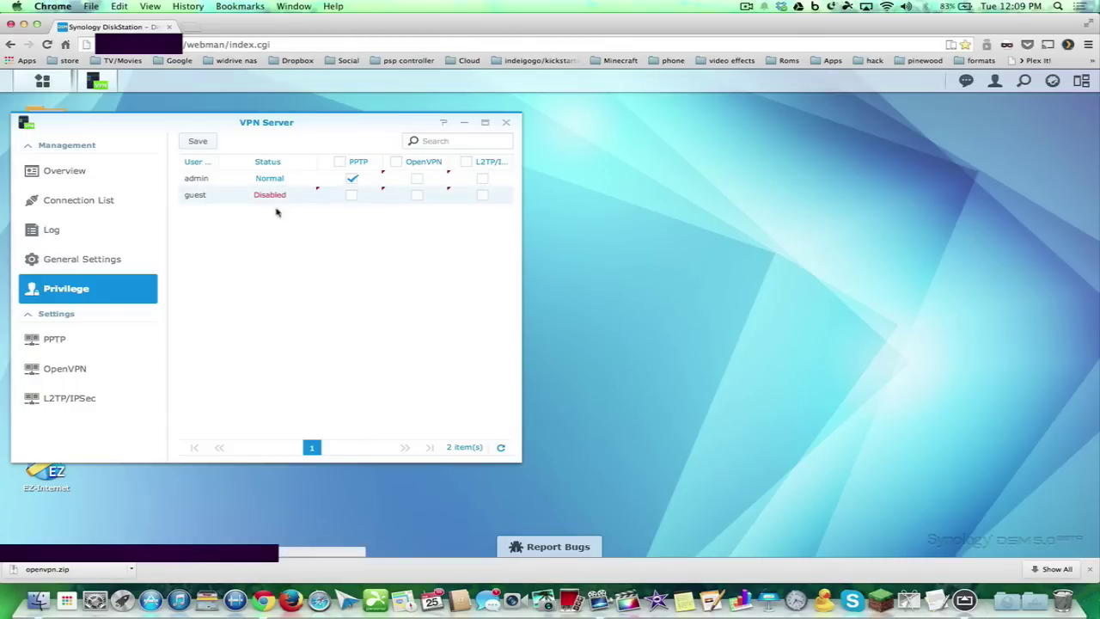
click(207, 145)
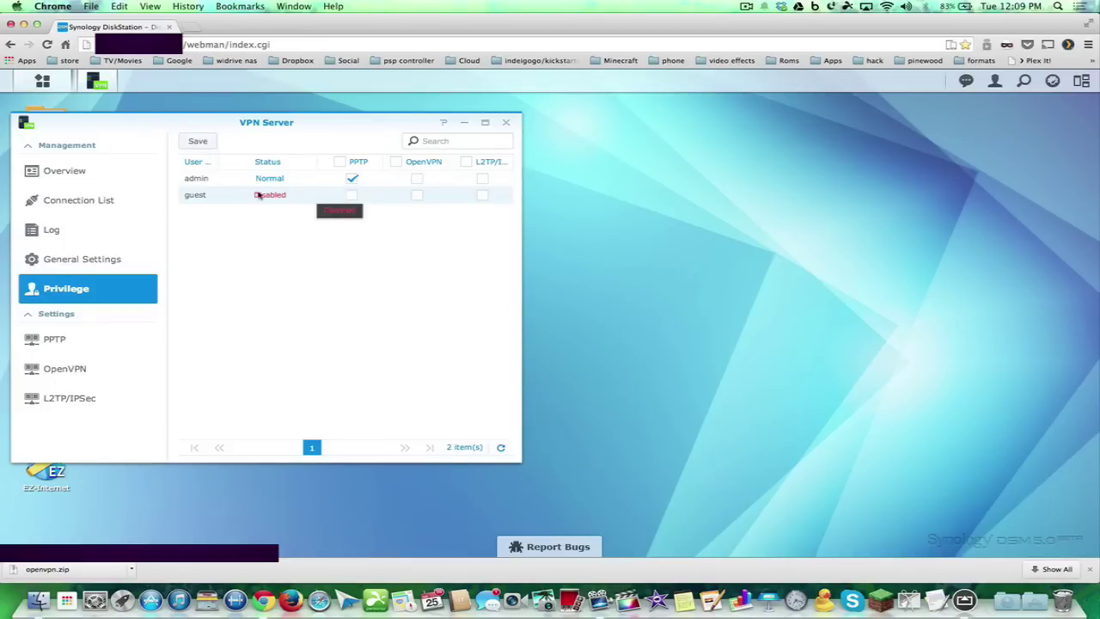
Display VPN Server's connection list and open the Mac's Network preferences.
click(75, 198)
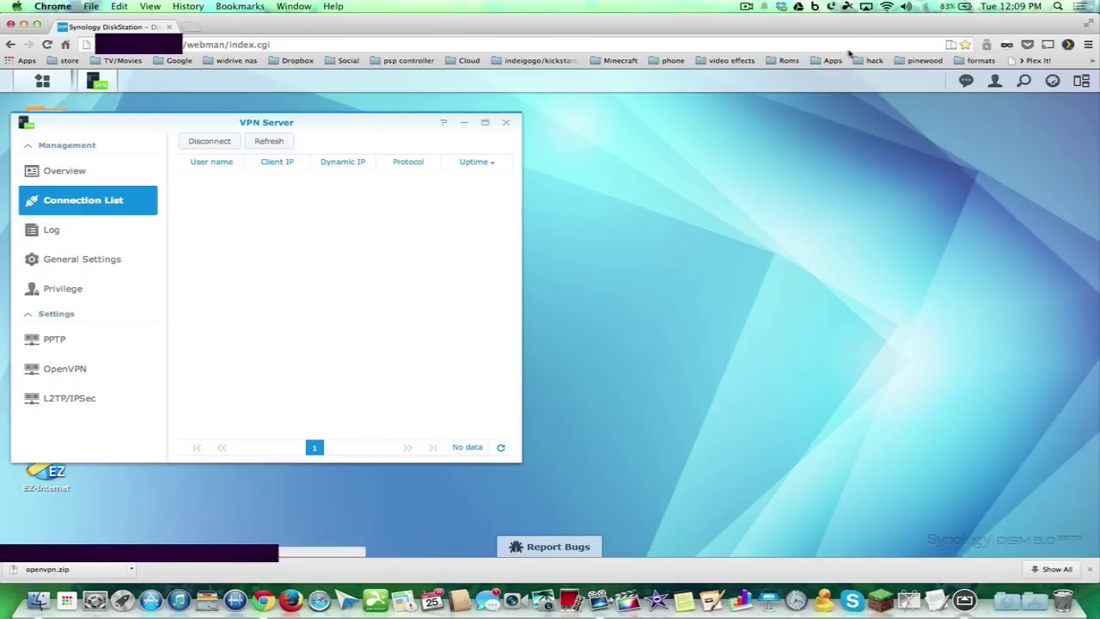
click(887, 7)
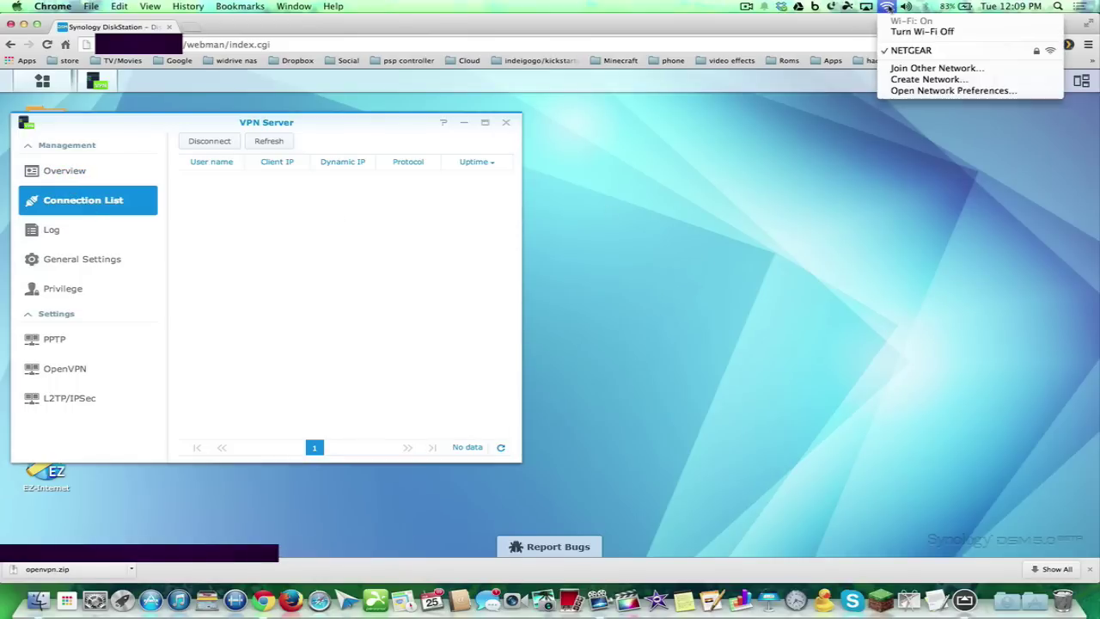
click(932, 91)
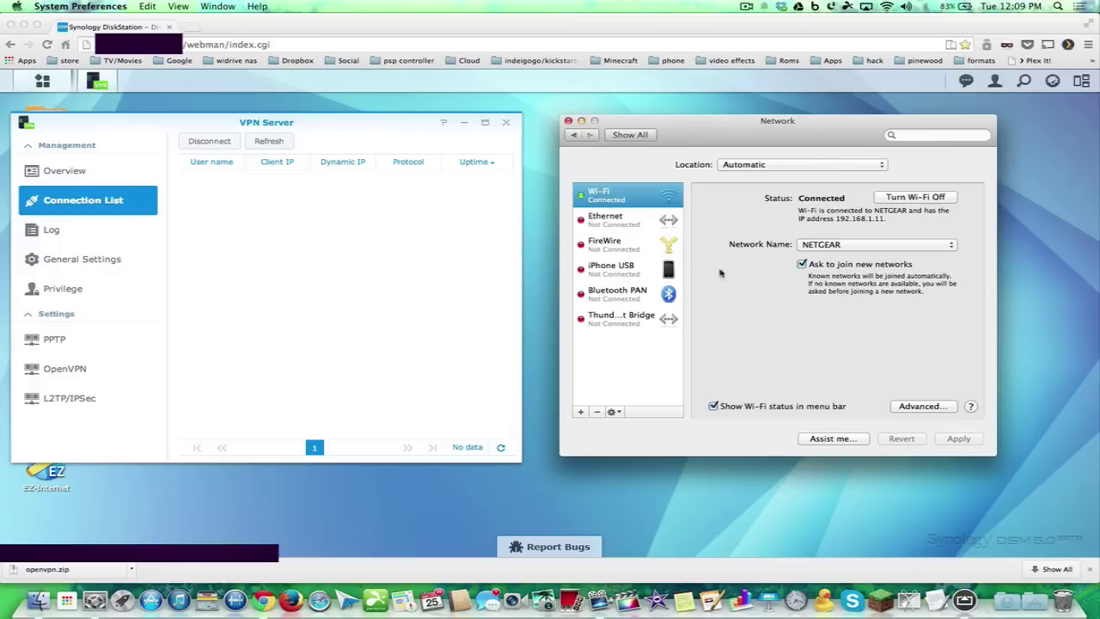
click(629, 134)
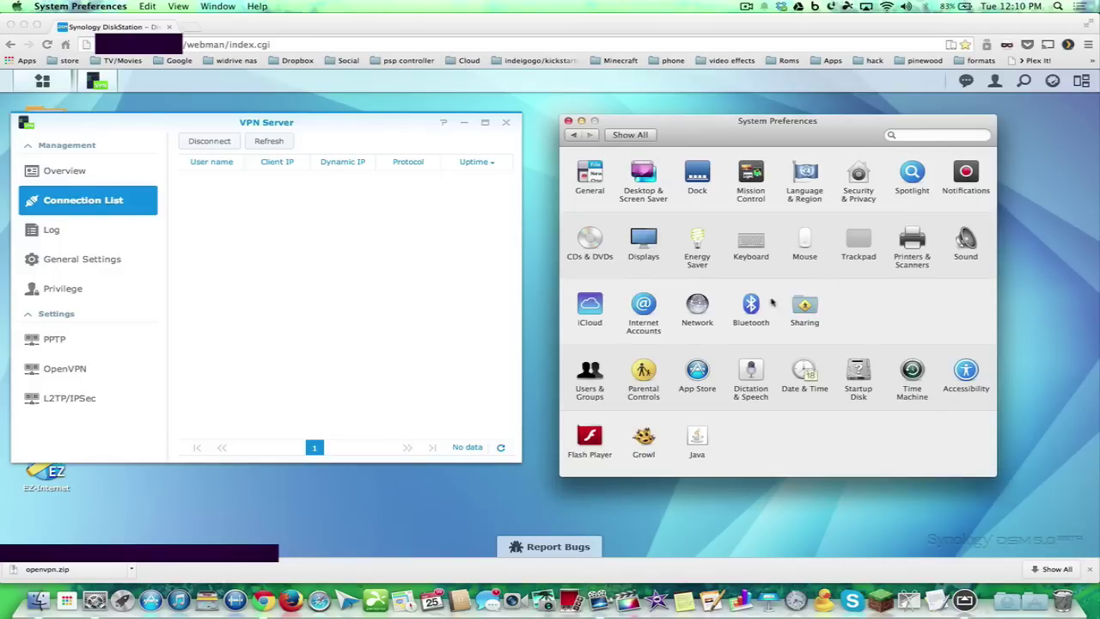
click(696, 309)
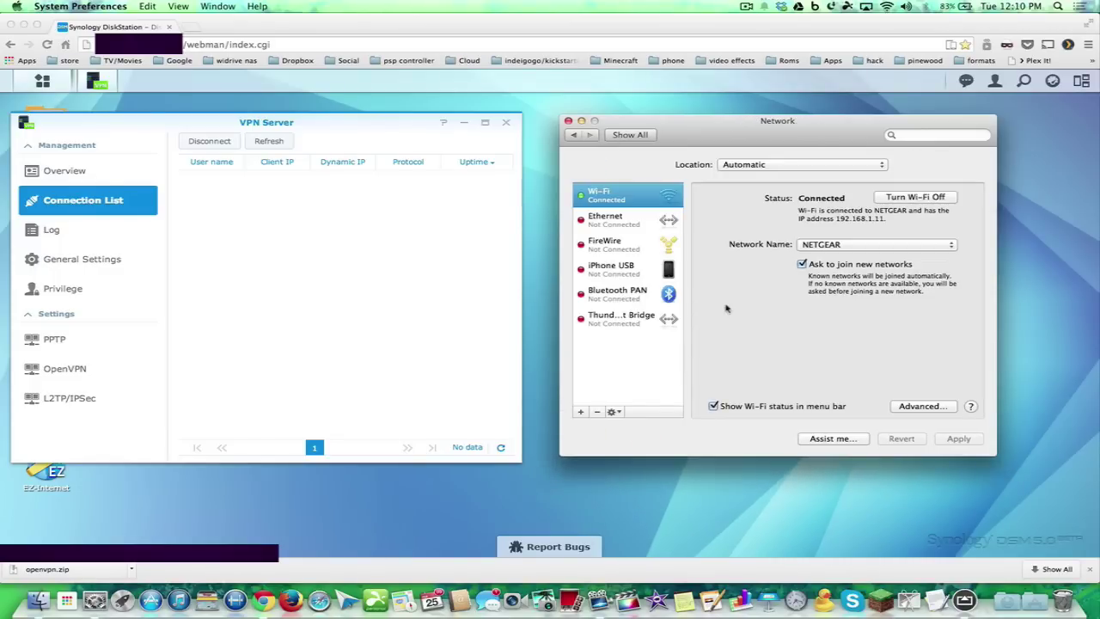
Add a new network service using the VPN interface with PPTP as its VPN type.
click(581, 412)
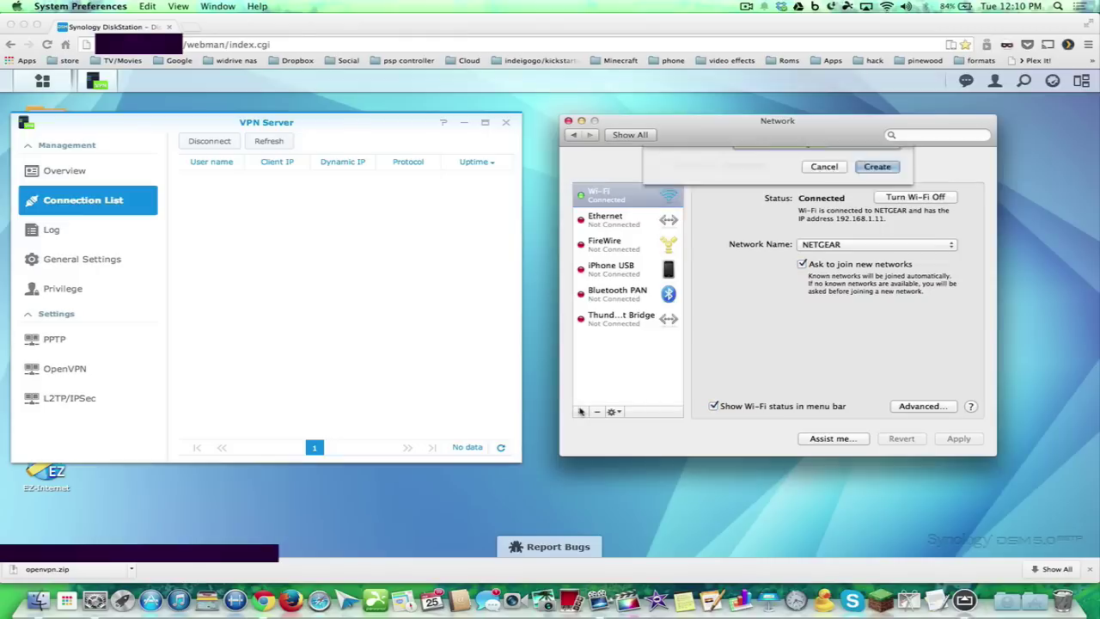
click(798, 183)
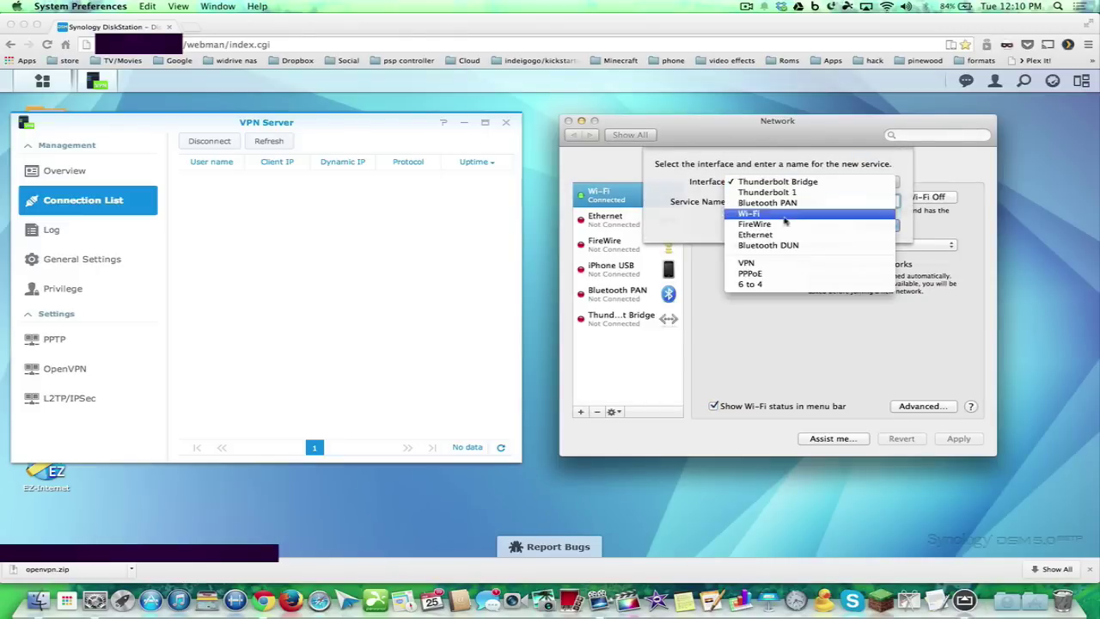
click(762, 264)
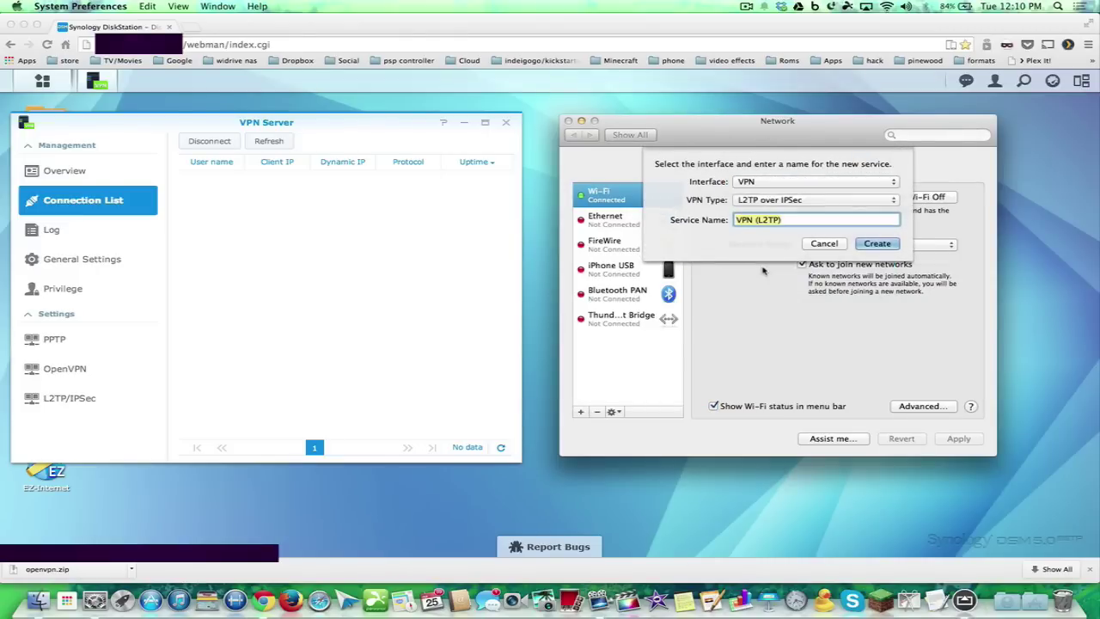
click(788, 199)
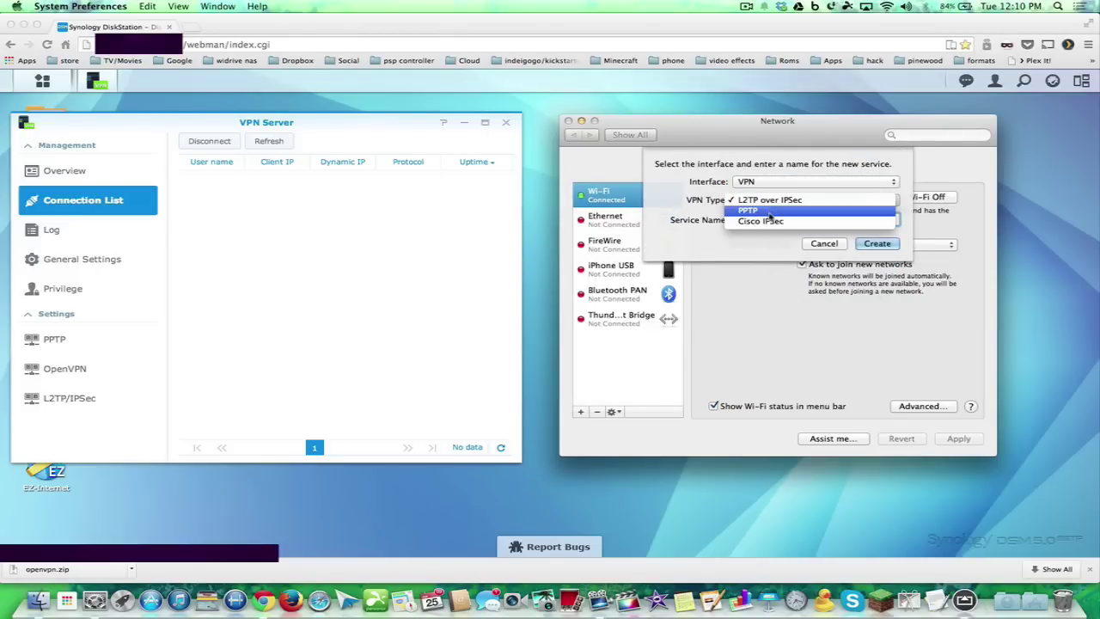
click(769, 215)
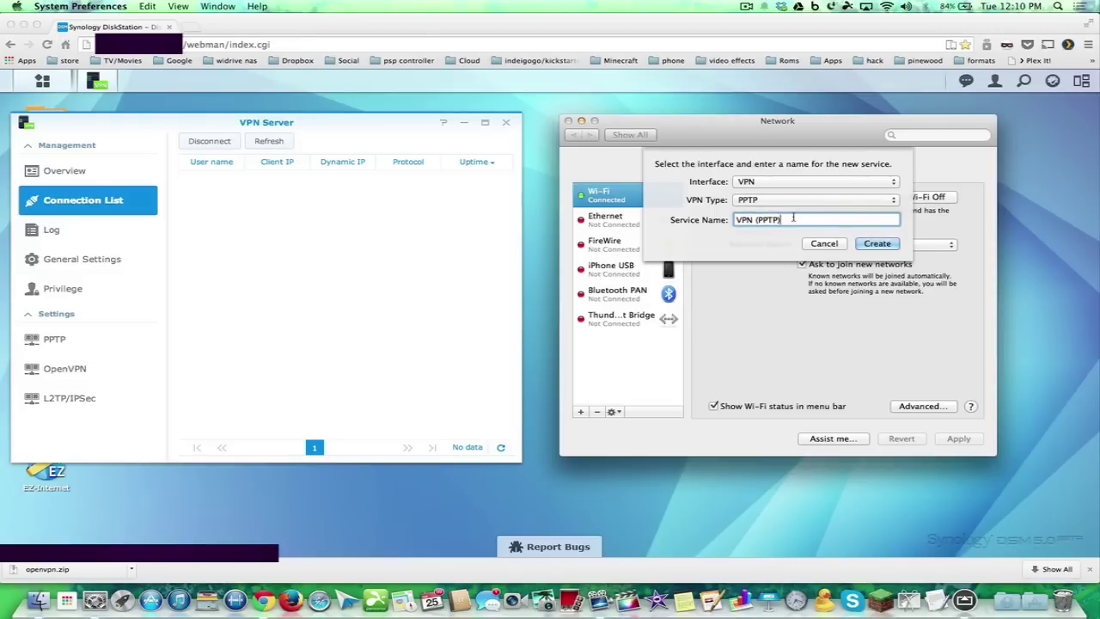
Name the new PPTP service "VPN synology" and create it.
key(BackSpace)
key(BackSpace)
key(BackSpace)
key(BackSpace)
key(BackSpace)
key(BackSpace)
text(synology)
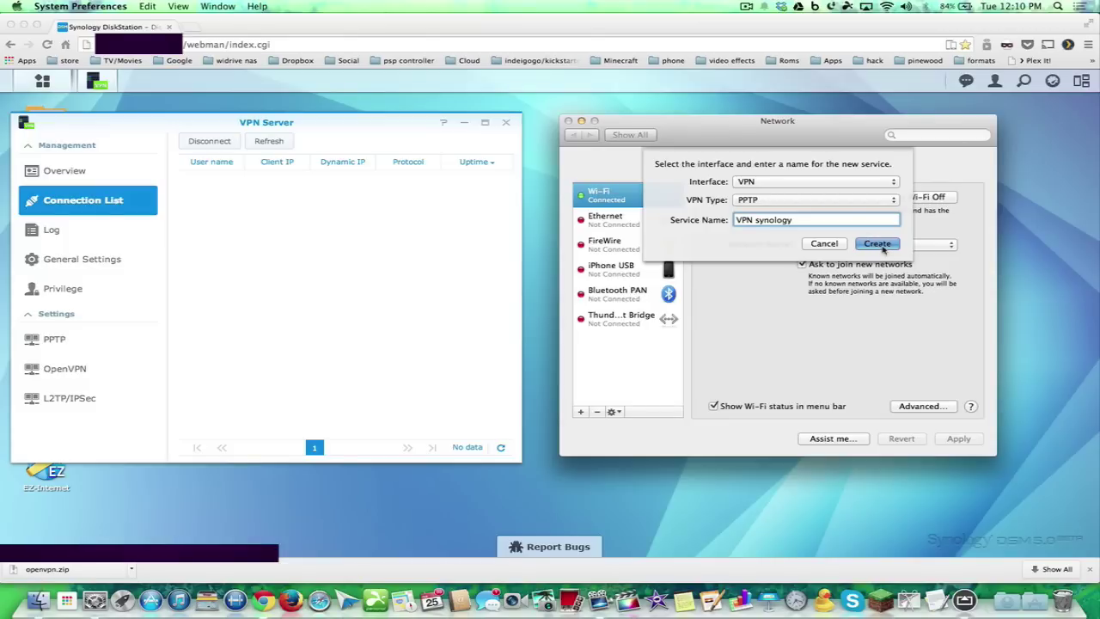
click(877, 244)
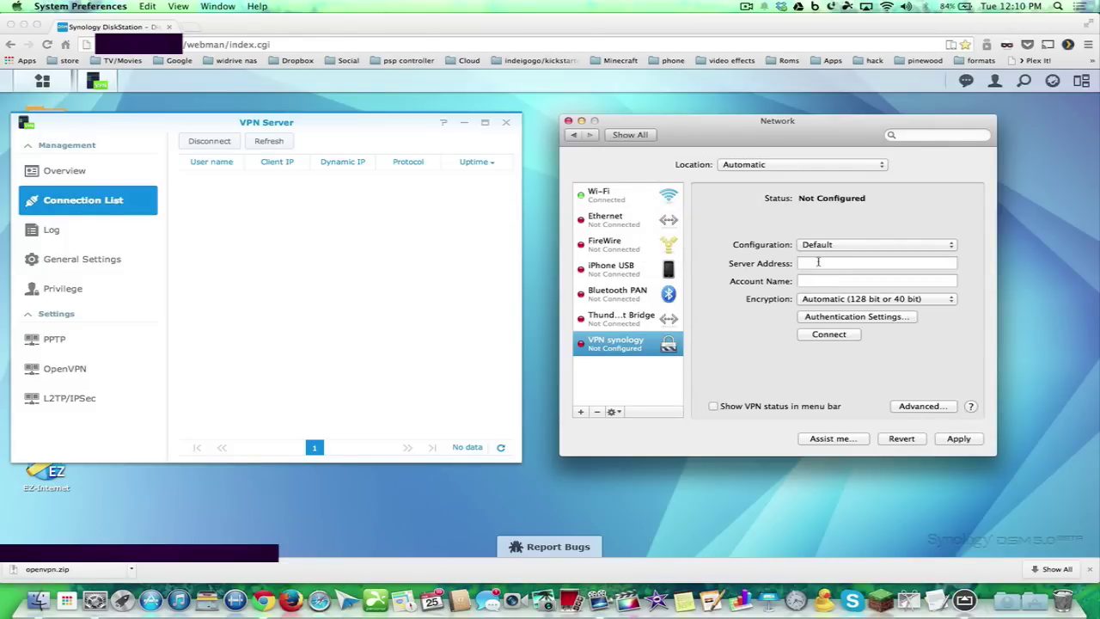
Paste the server address into VPN synology, enter admin as the account name and set encryption to Maximum (128 bit only).
click(818, 262)
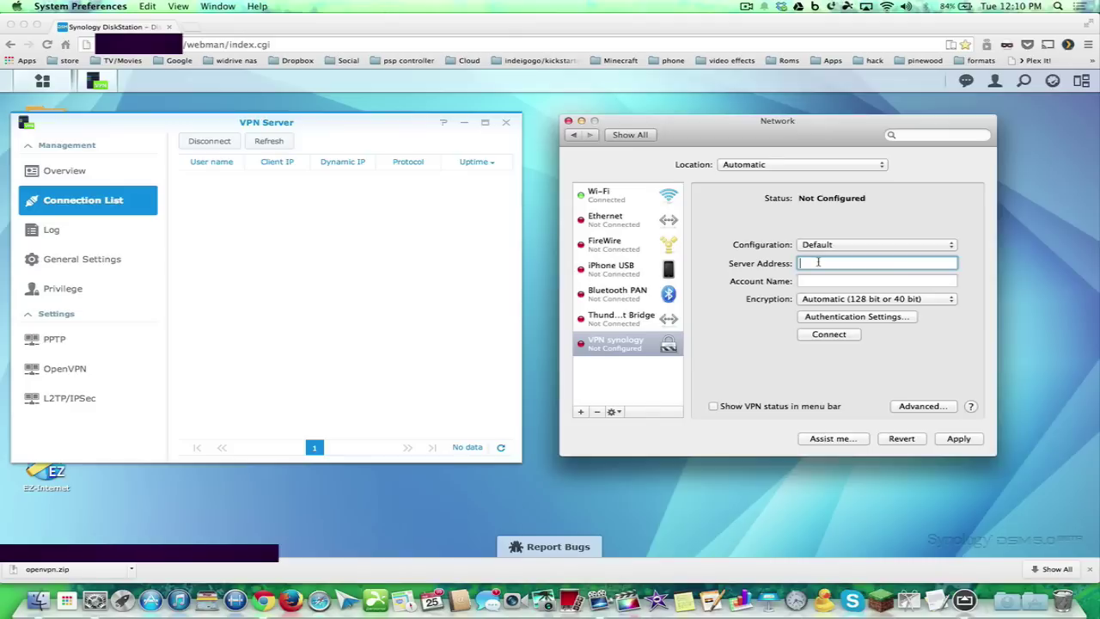
key(super+v)
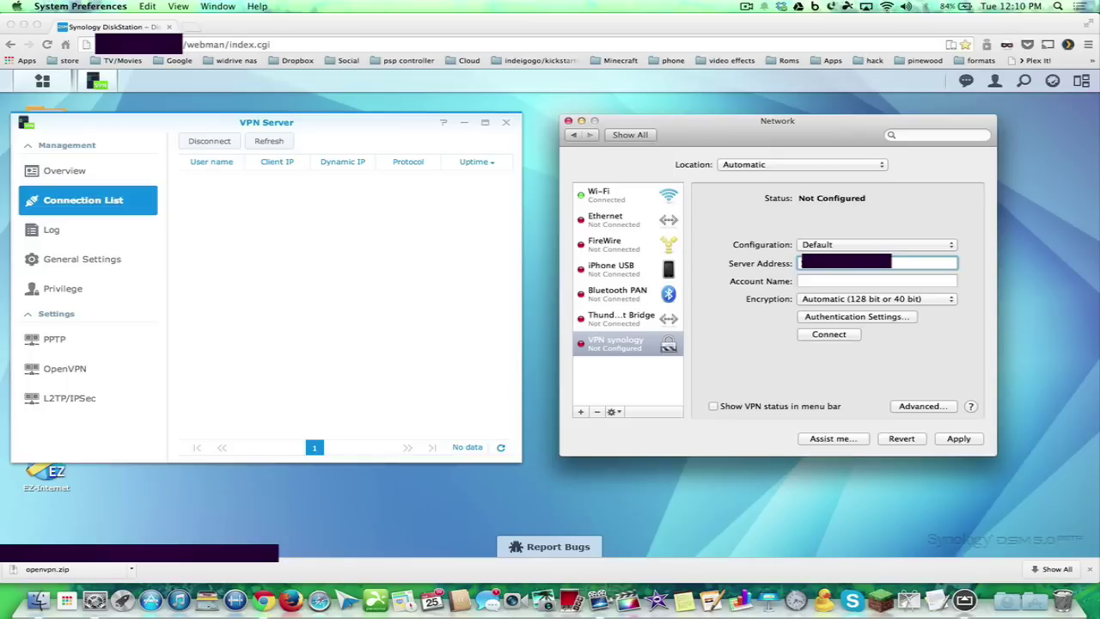
click(816, 281)
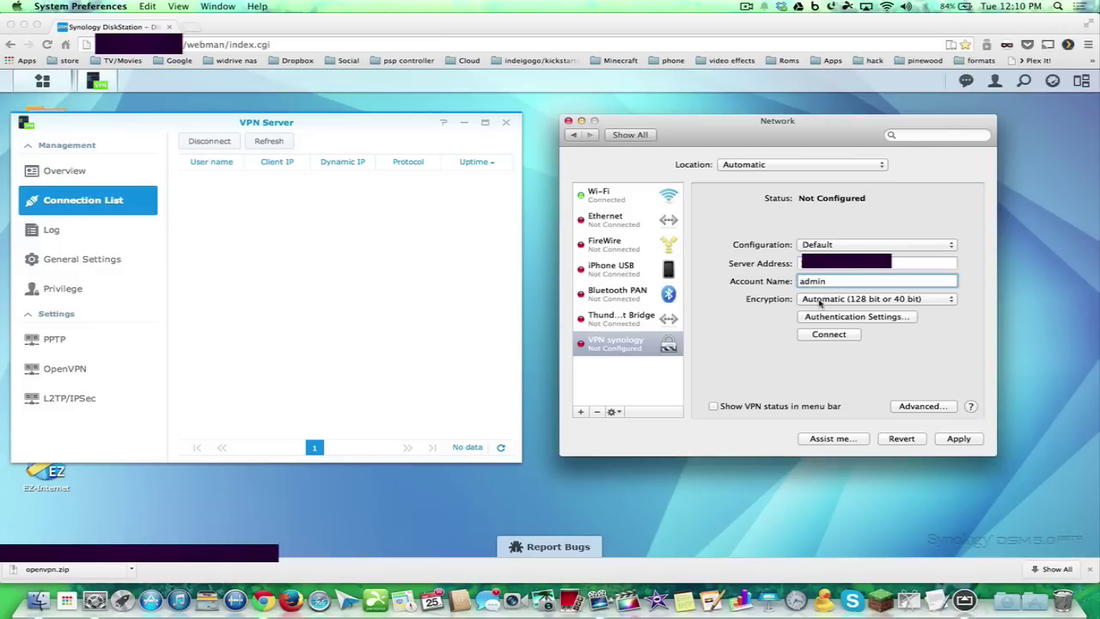
click(820, 301)
click(823, 310)
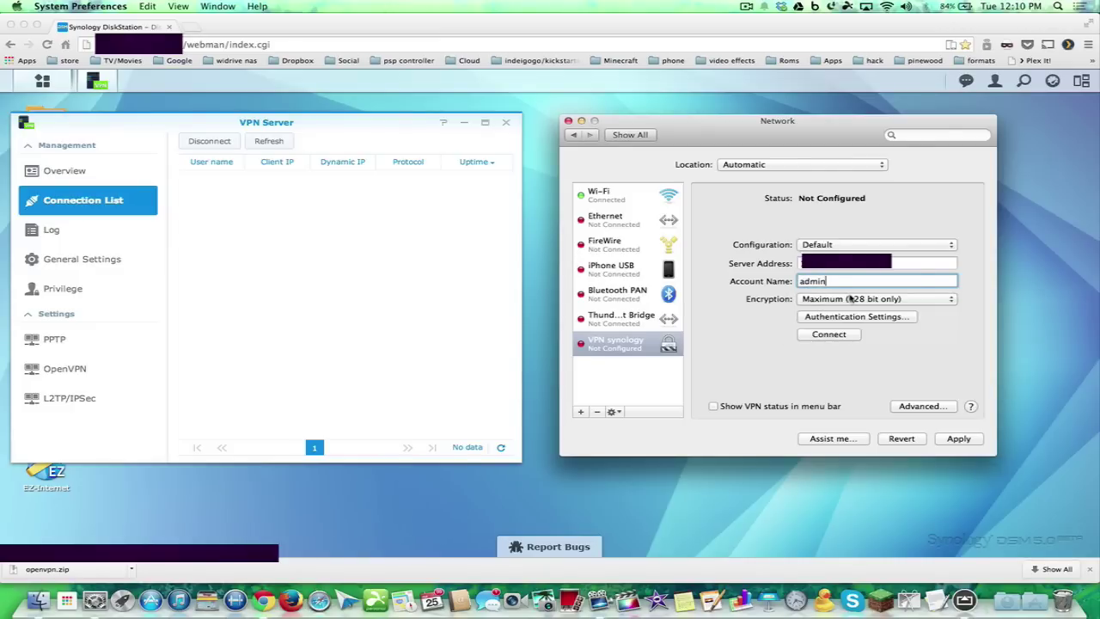
Enter the account password in VPN synology's authentication settings and confirm it.
click(826, 317)
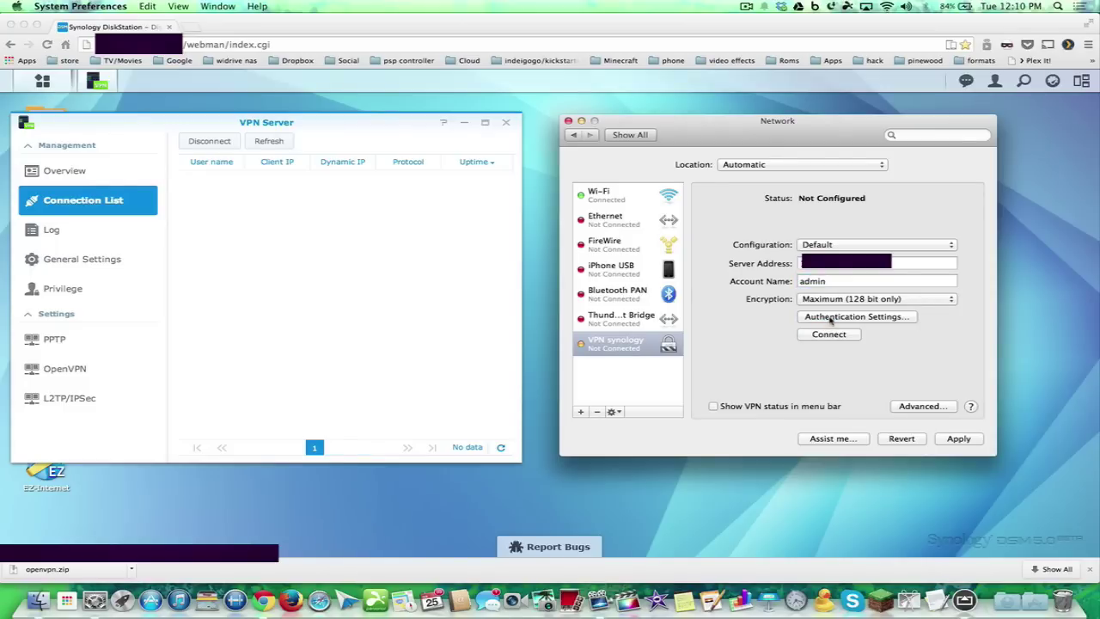
click(831, 318)
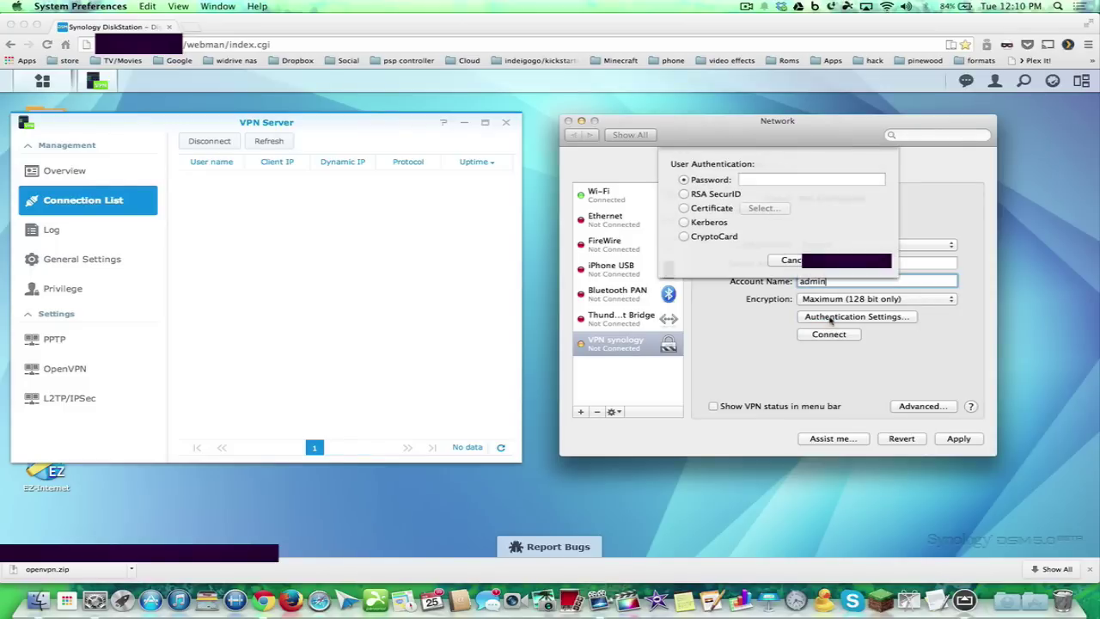
click(756, 180)
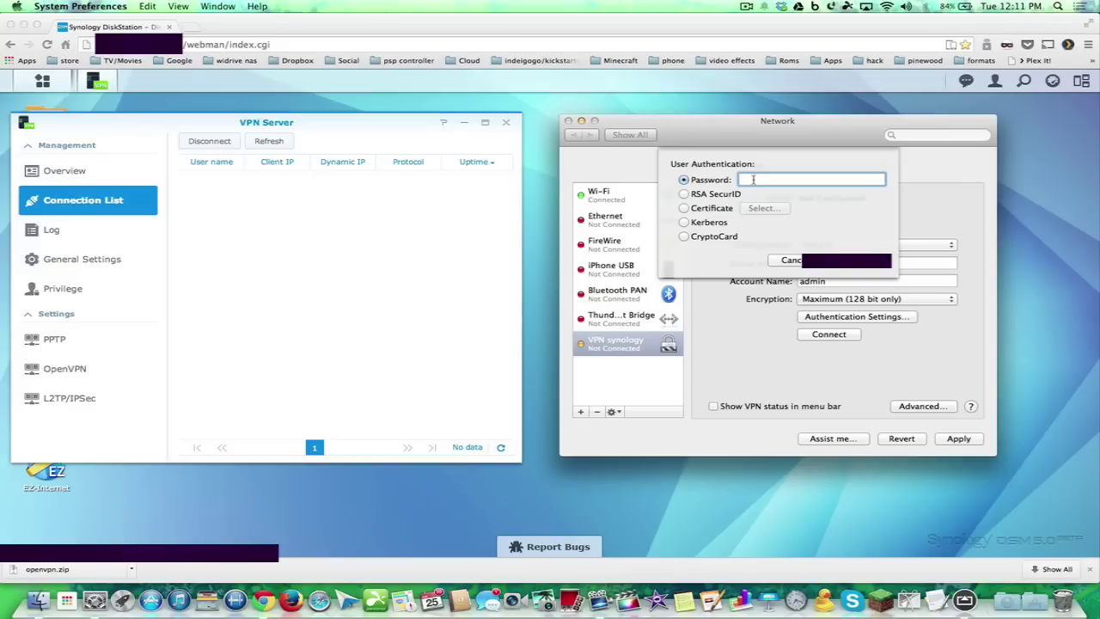
text(•)
key(Return)
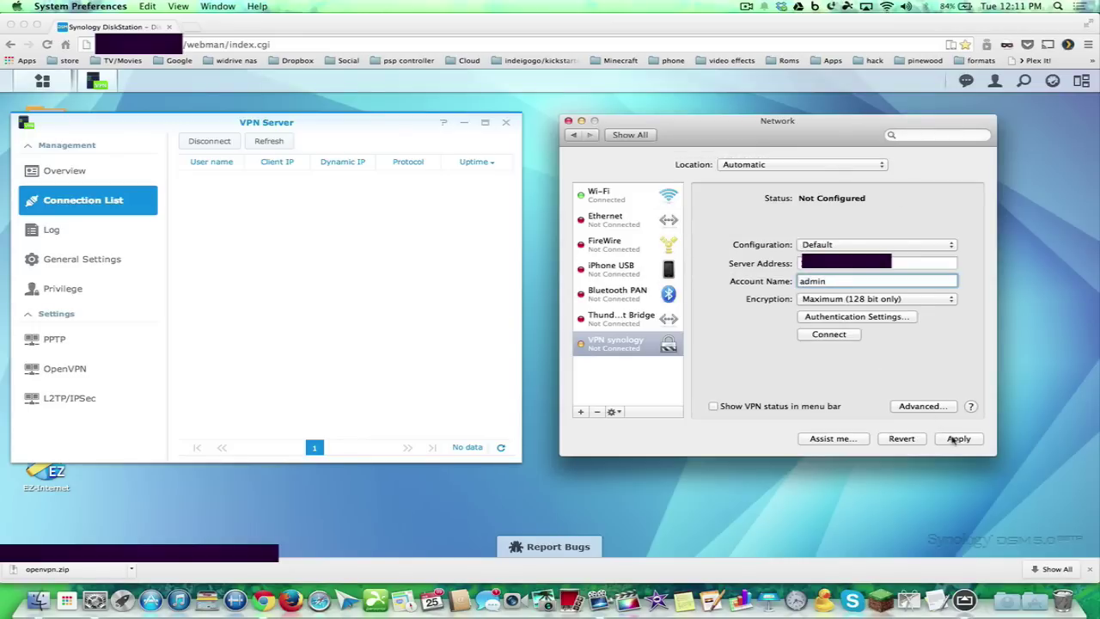
Enable showing the VPN status in the menu bar, look at the status menu and apply the network settings.
click(713, 406)
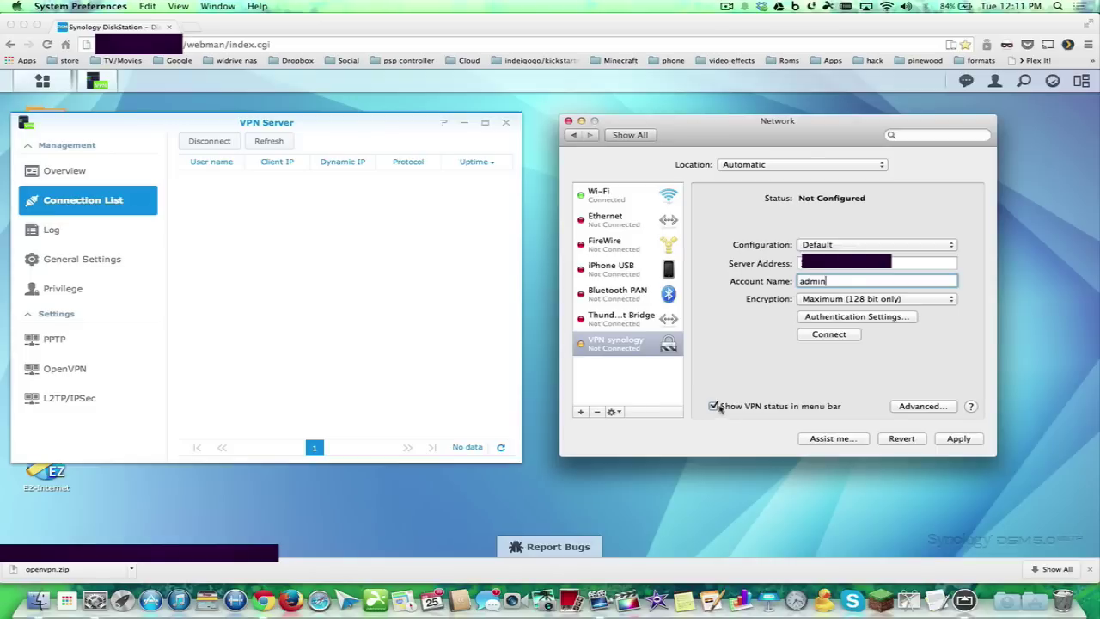
click(845, 6)
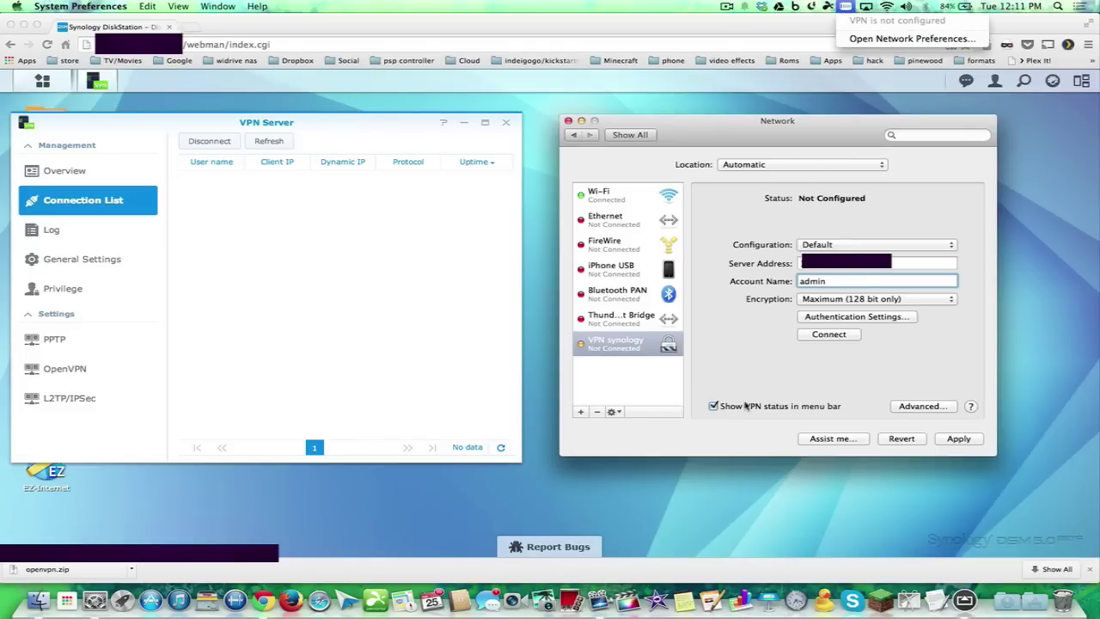
click(744, 370)
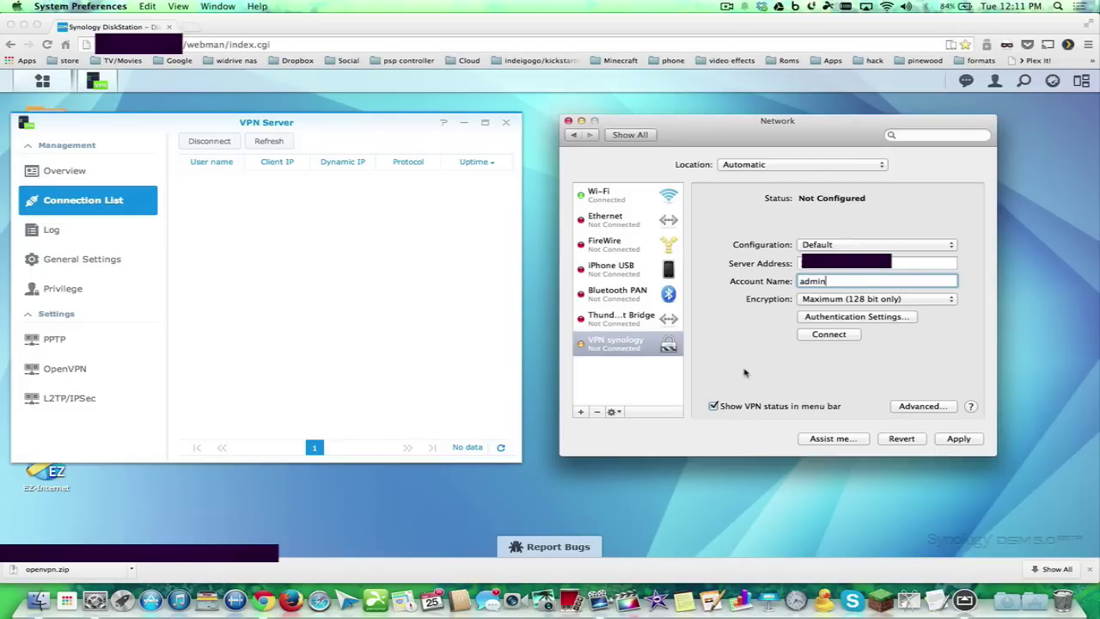
click(954, 439)
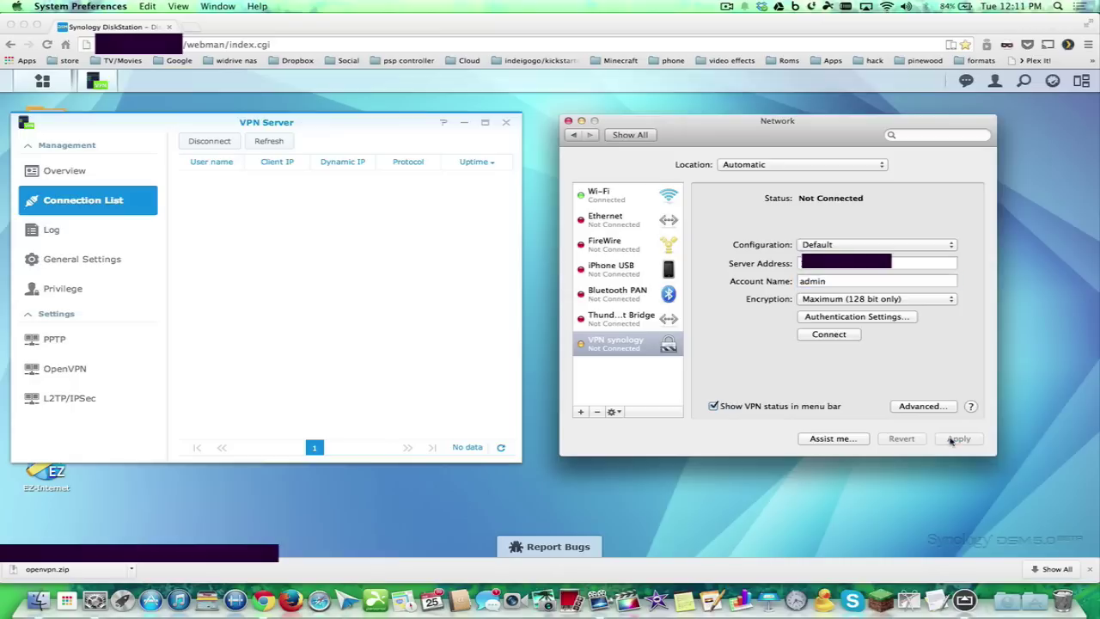
Connect VPN synology and look over its connection options in the VPN status menu.
click(829, 335)
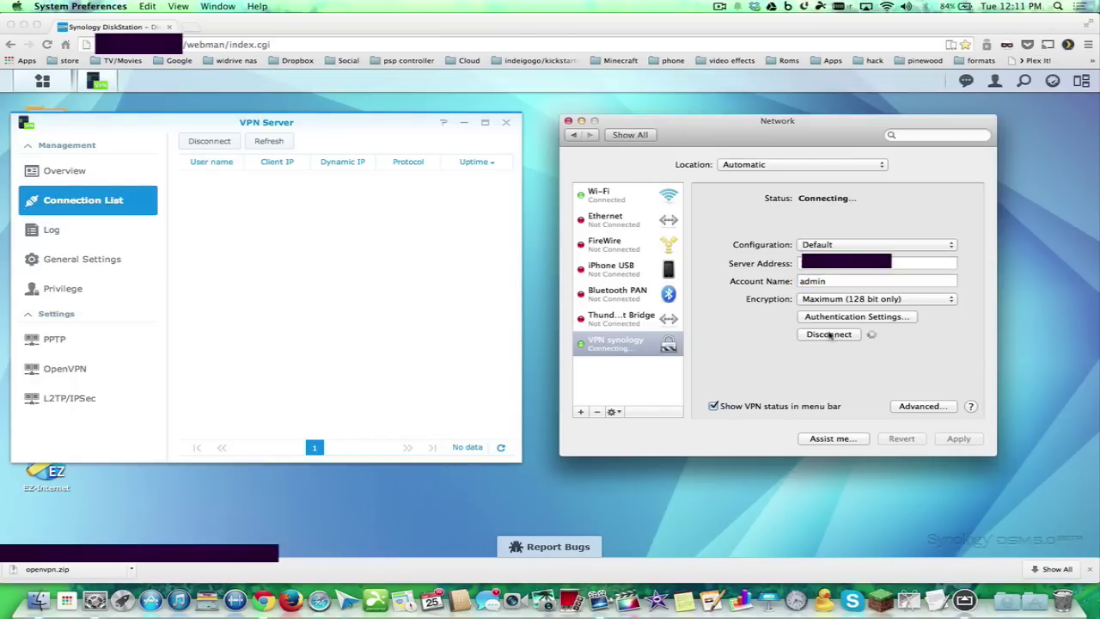
click(802, 6)
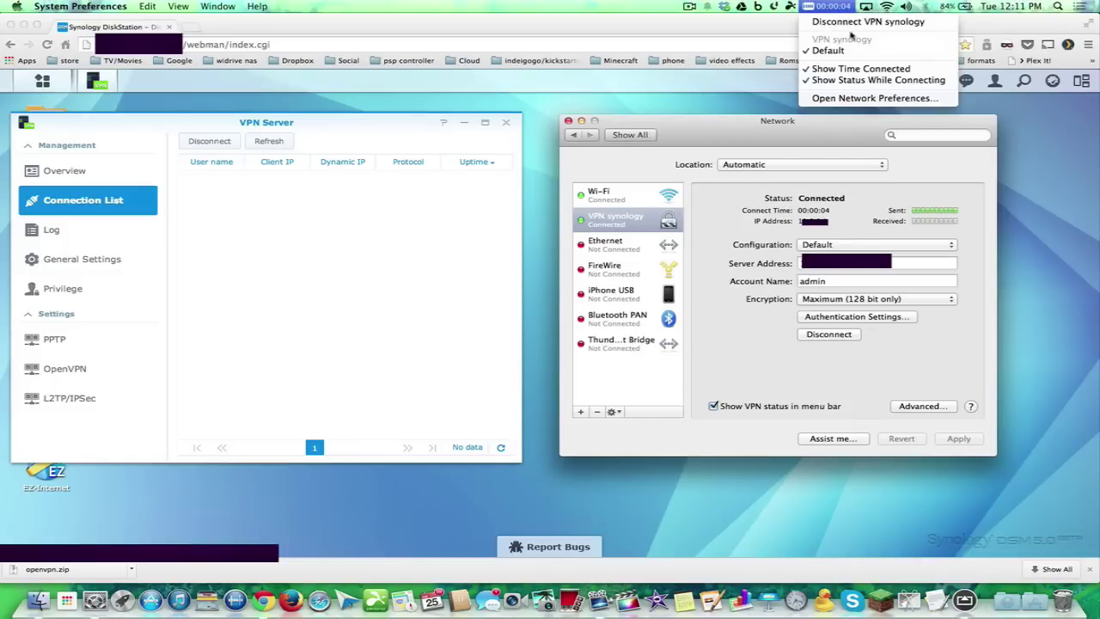
click(765, 244)
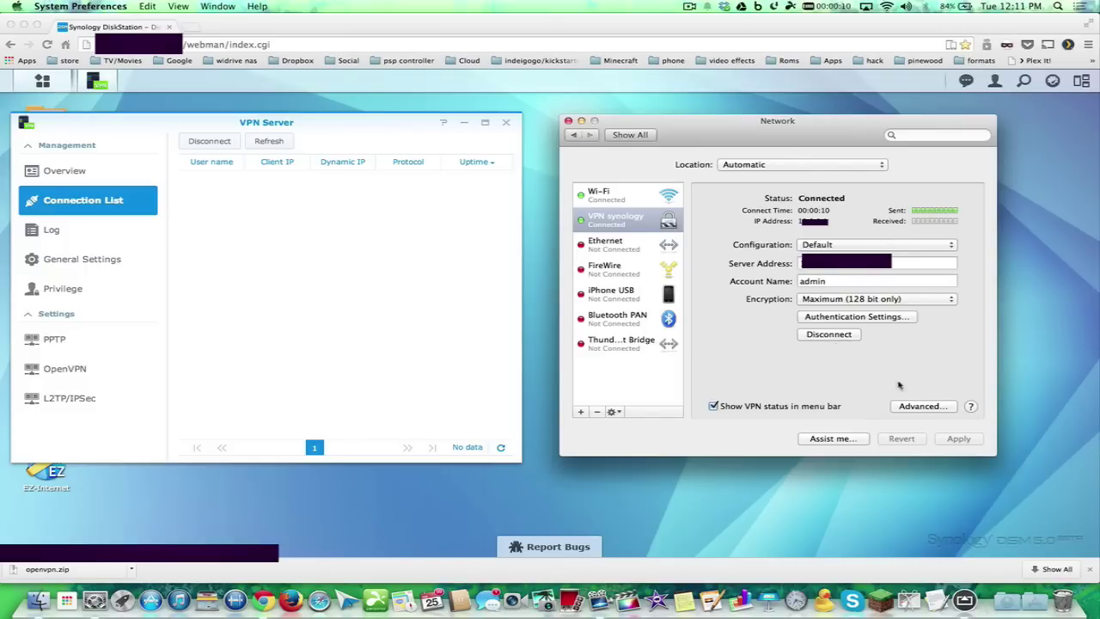
Enable "Send all traffic over VPN connection" in VPN synology's advanced options and apply the change.
click(914, 406)
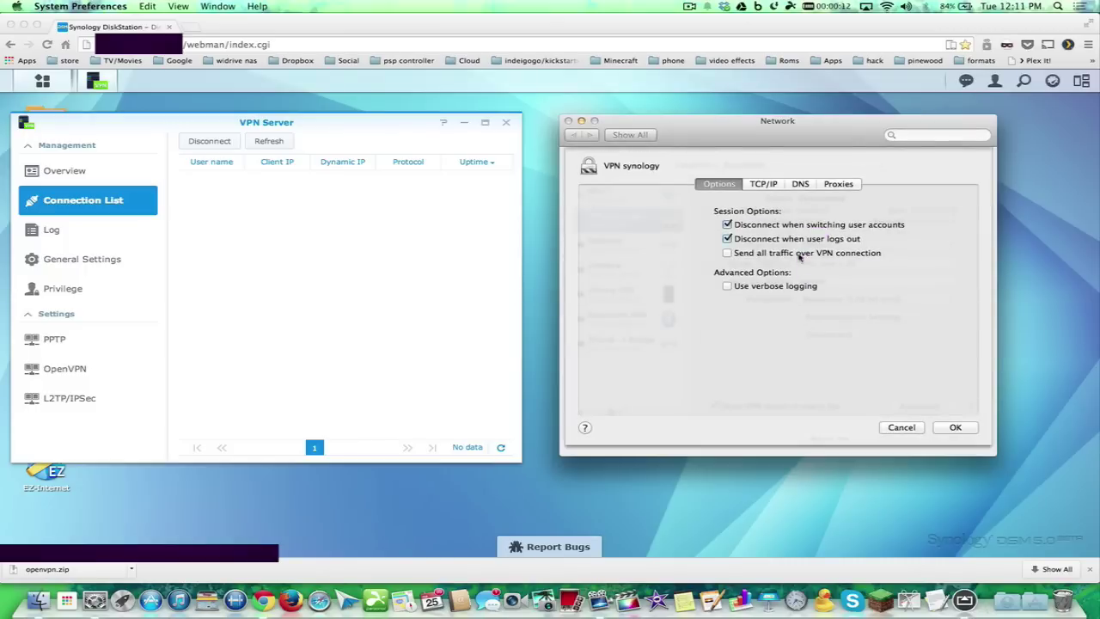
click(727, 253)
click(949, 429)
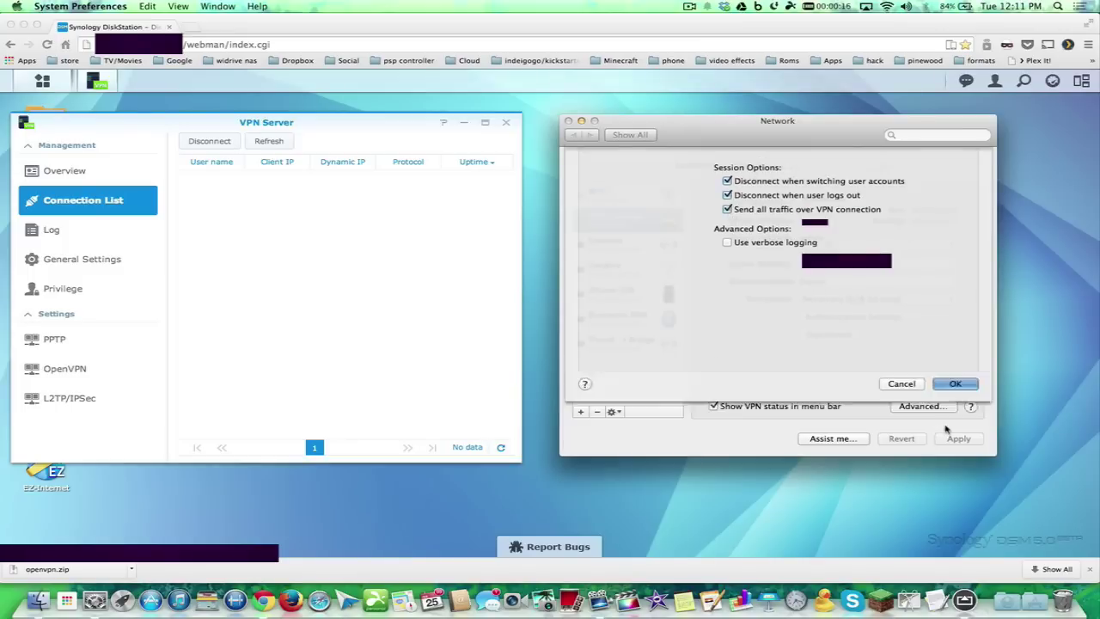
click(978, 438)
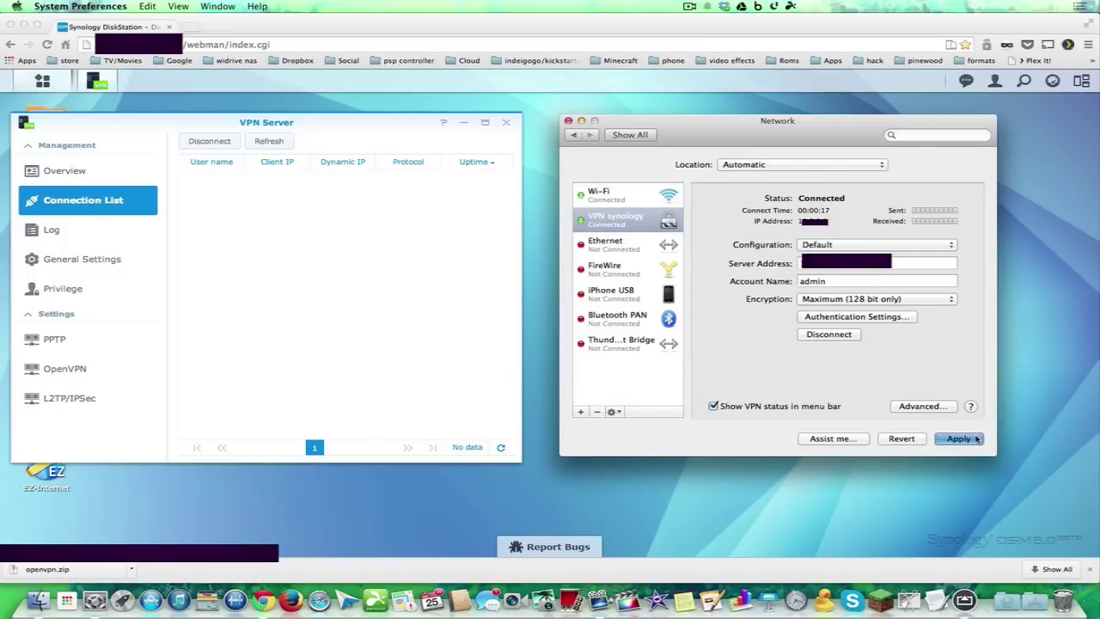
Close the Network preferences and disconnect VPN synology through the VPN status menu.
click(568, 121)
click(816, 8)
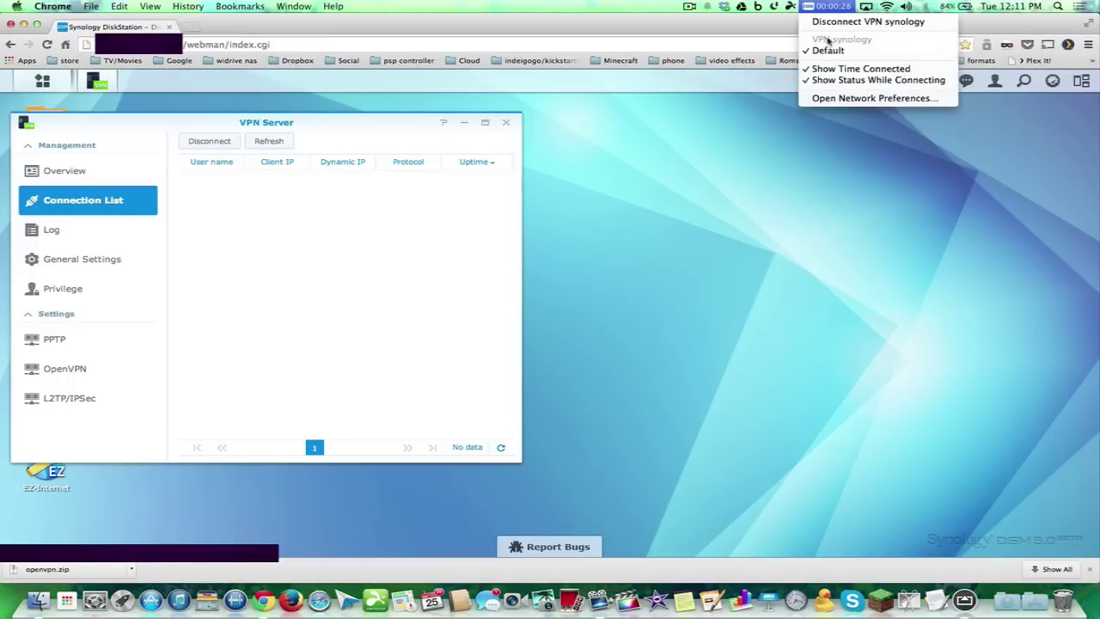
click(732, 177)
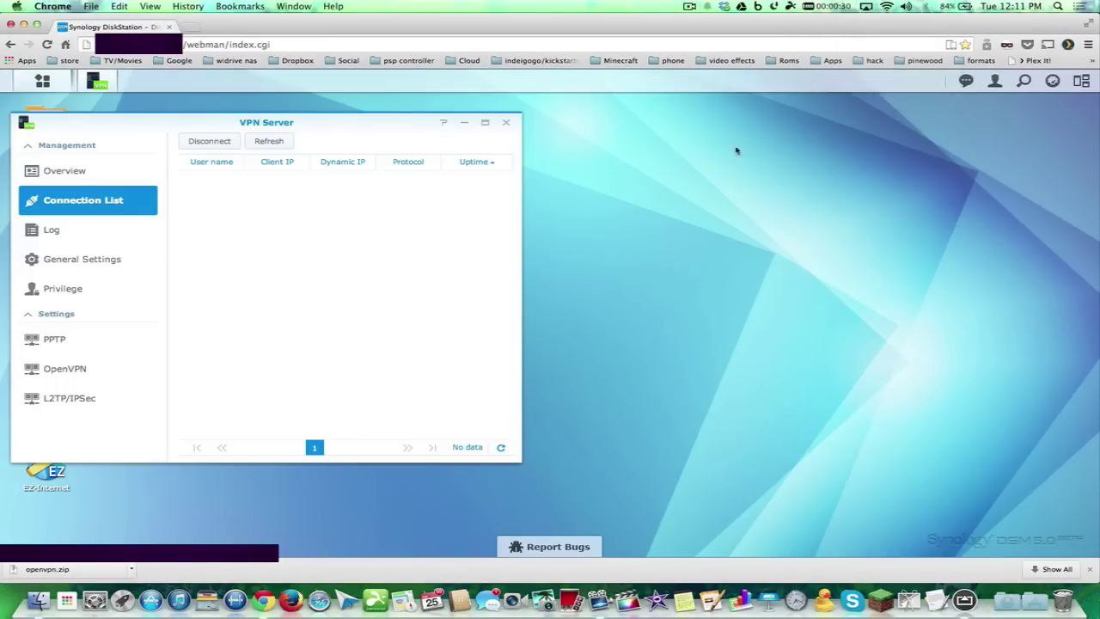
click(812, 8)
click(816, 21)
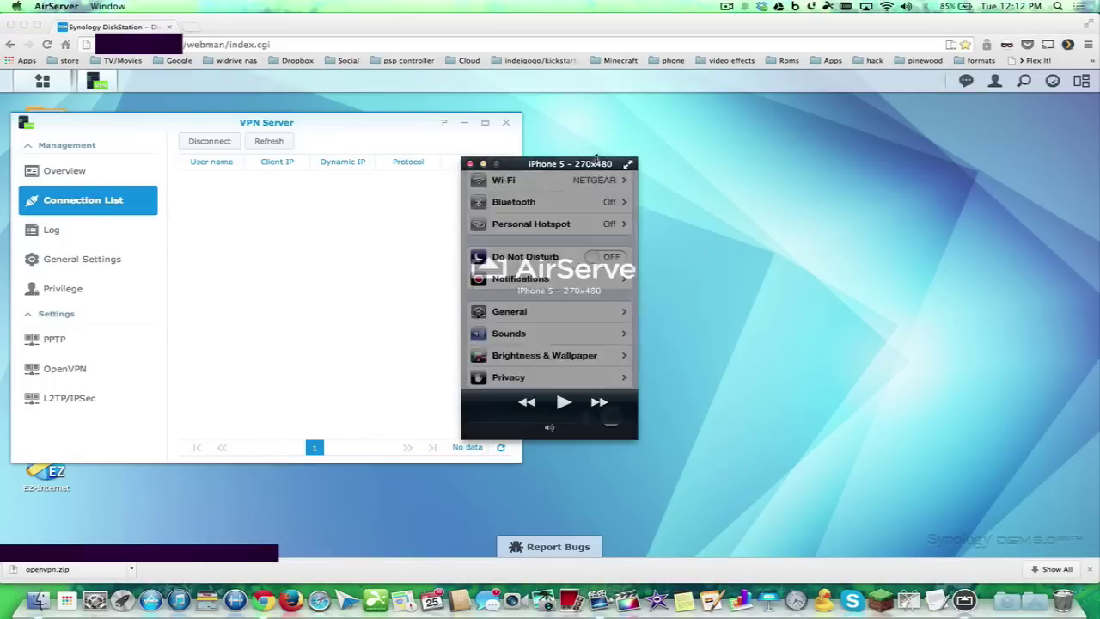
Enlarge the AirServer iPhone window, place it beside VPN Server and enter admin as the account in the iPhone's PPTP configuration.
drag(632, 440, 891, 560)
drag(537, 159, 683, 164)
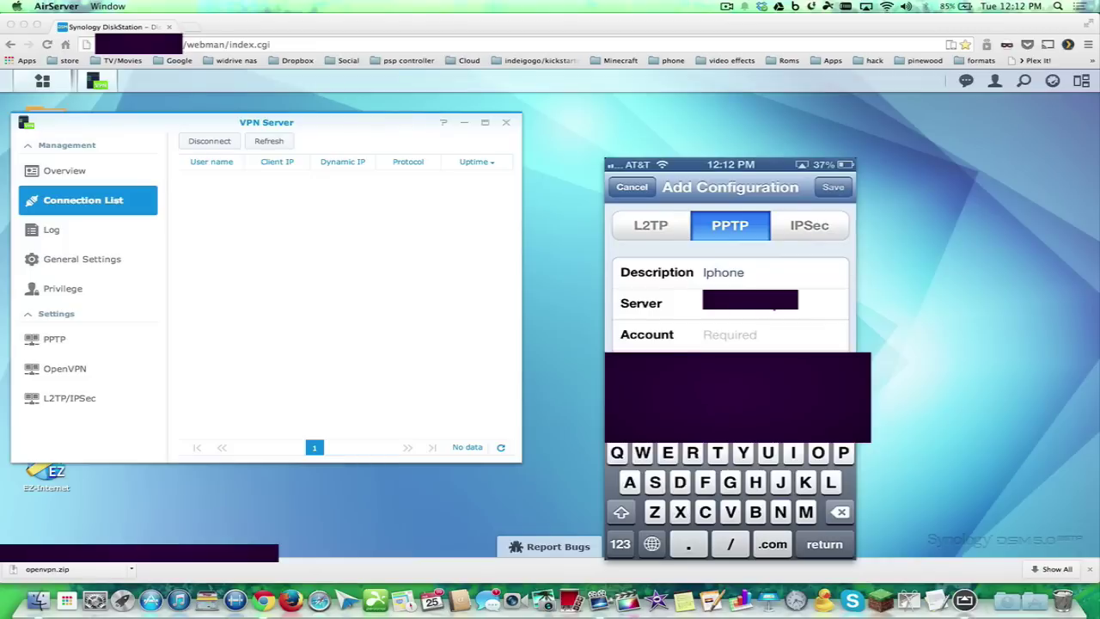
click(713, 334)
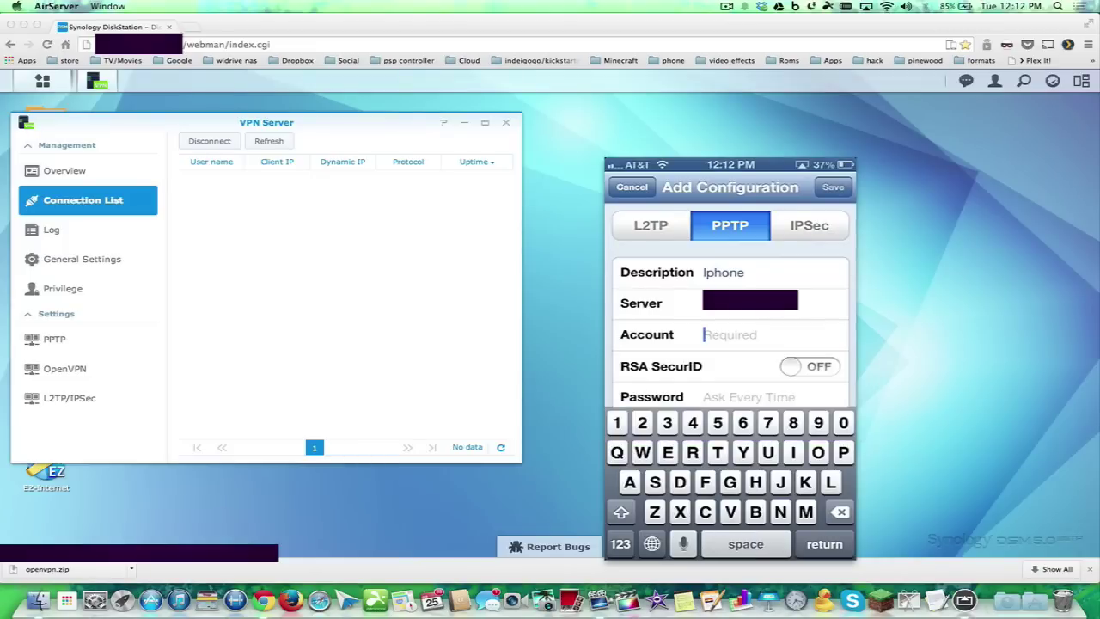
text(admin)
key(Return)
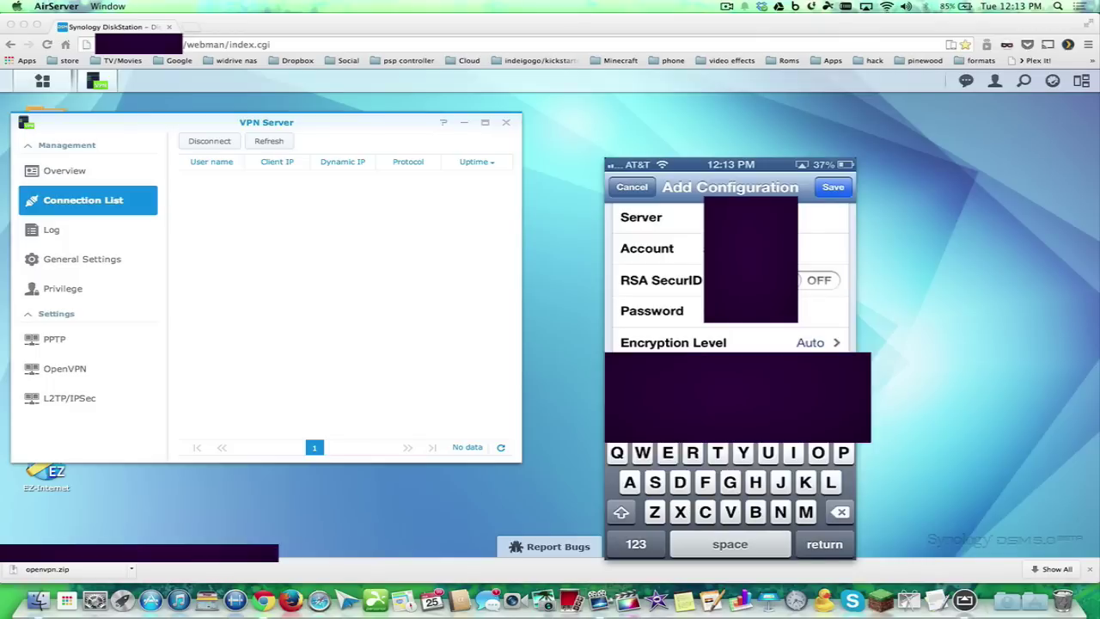
Set the iPhone VPN configuration's encryption level to Maximum and review the remaining options, including Send All Traffic.
click(731, 342)
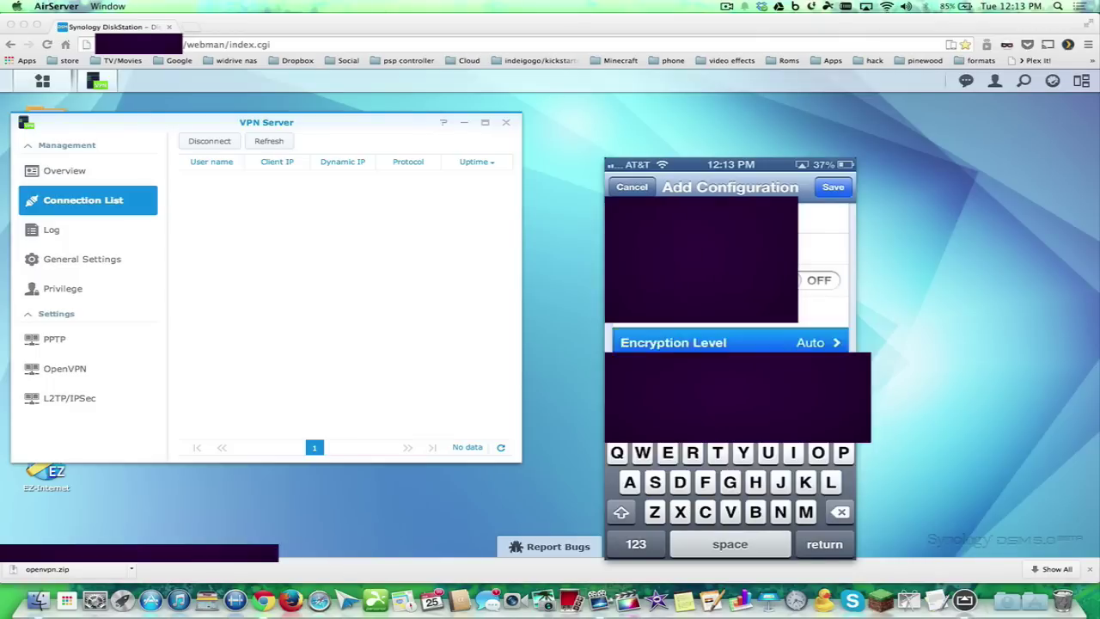
click(730, 256)
click(659, 186)
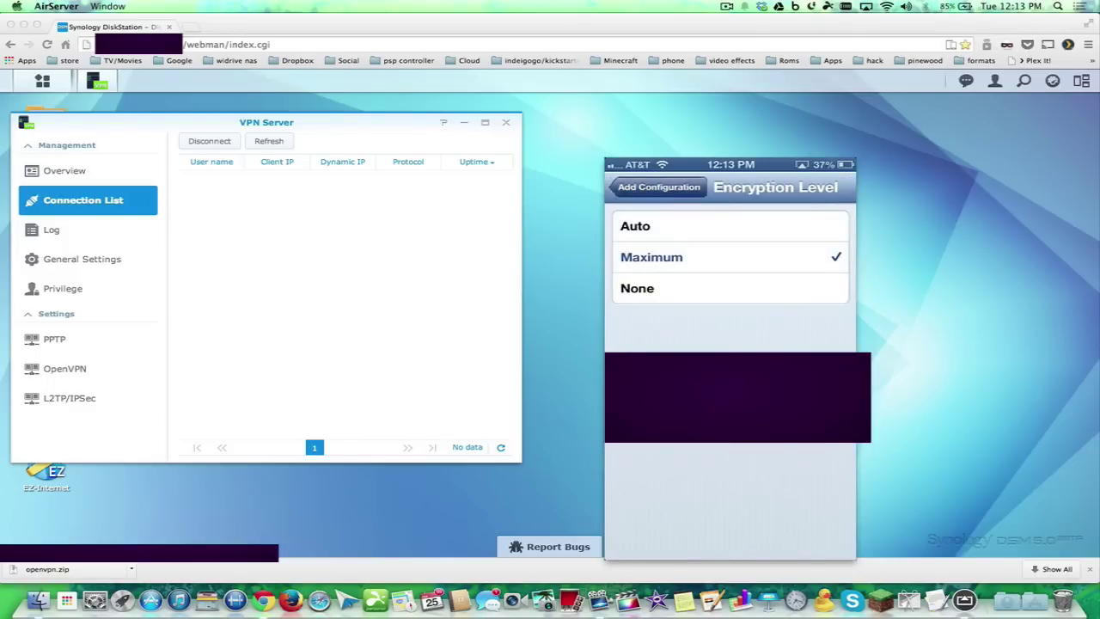
scroll(730, 275, up, 5)
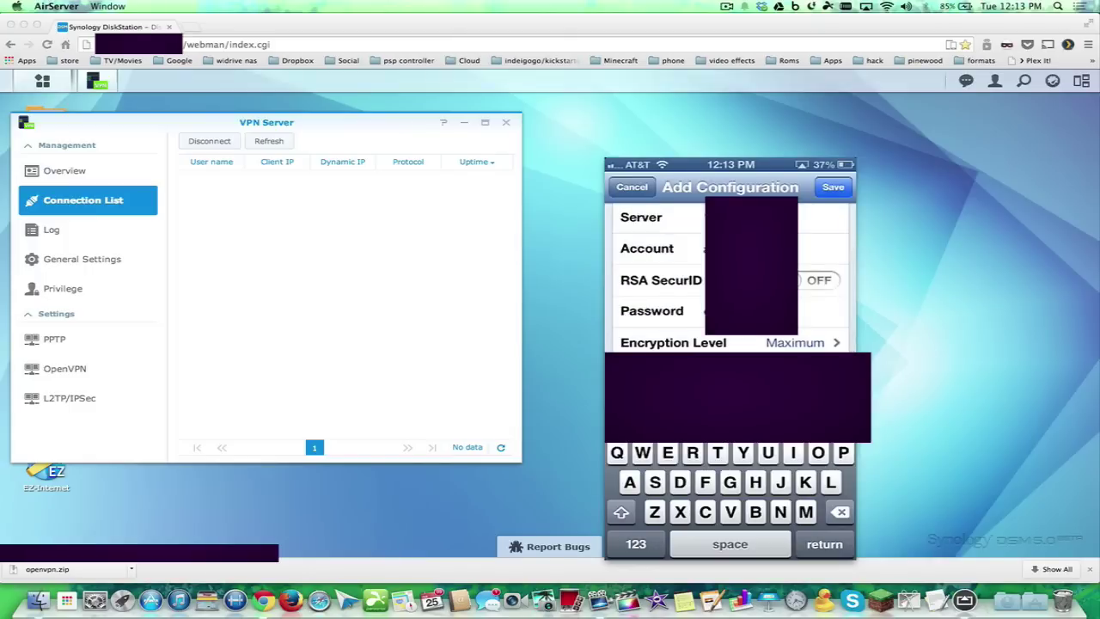
scroll(730, 284, down, 2)
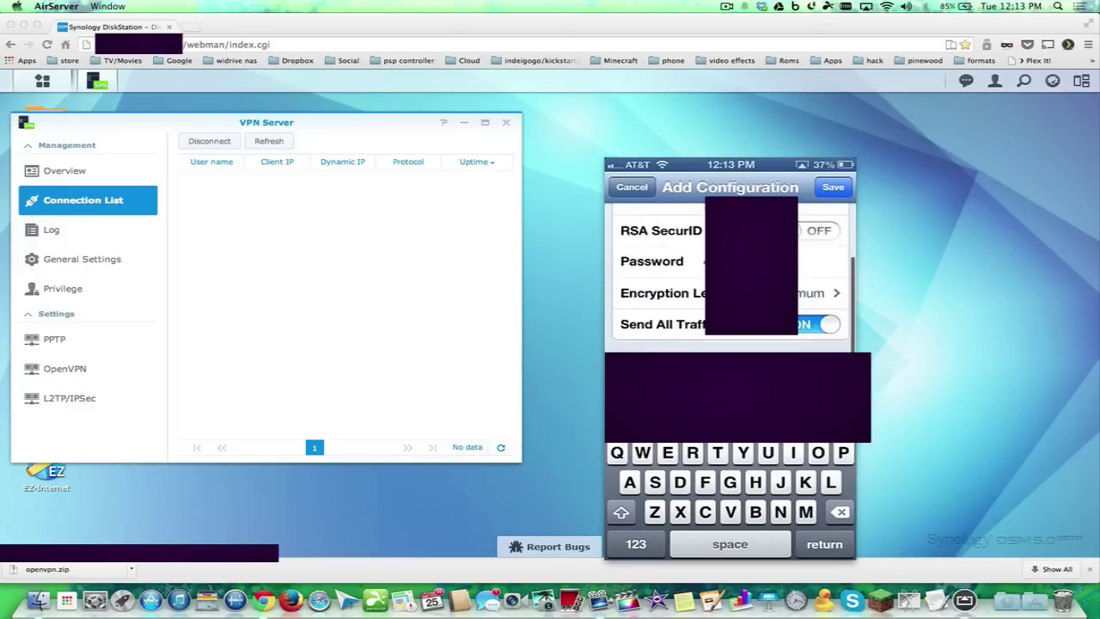
Check the password entry in the iPhone's PPTP configuration, save the configuration and turn the phone's VPN on.
scroll(730, 283, up, 4)
click(736, 402)
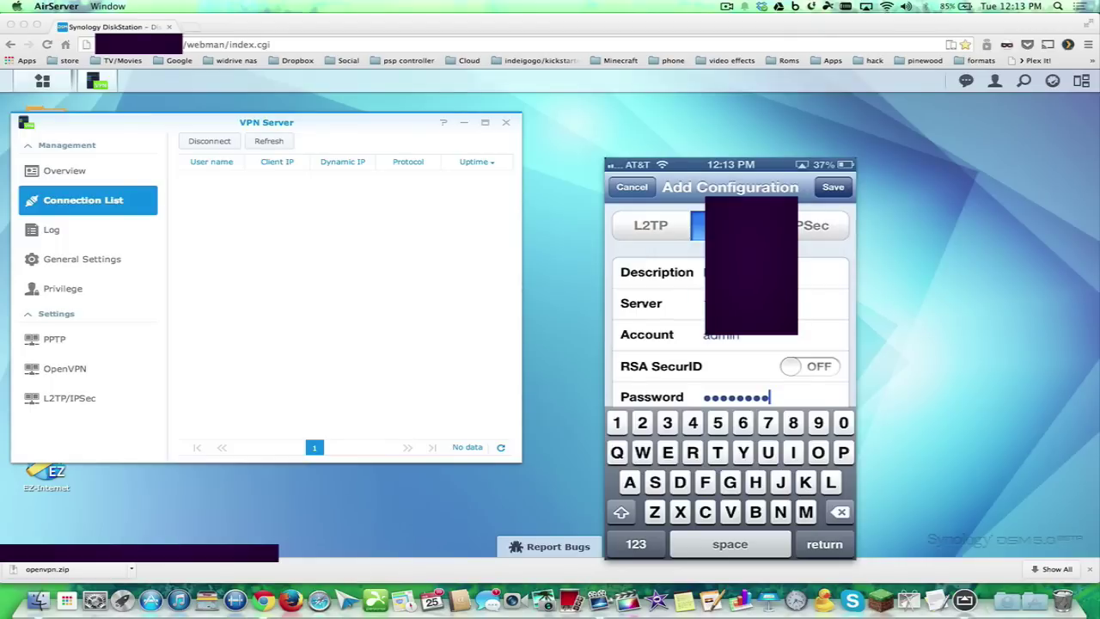
click(832, 187)
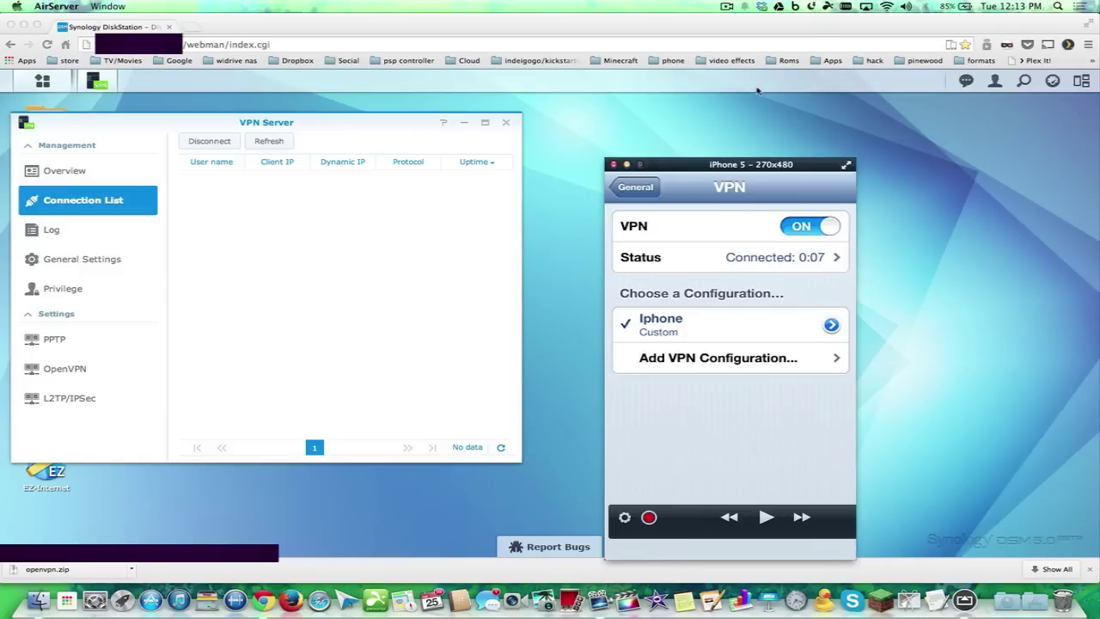
Connect the Mac to VPN synology while the iPhone's VPN stays on.
click(941, 214)
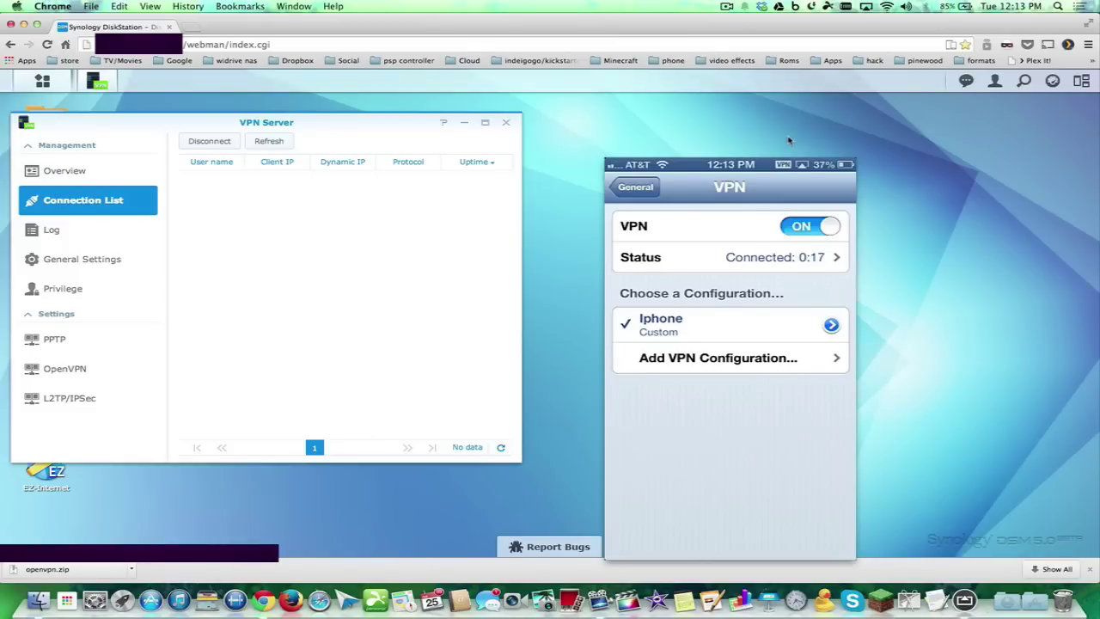
click(846, 6)
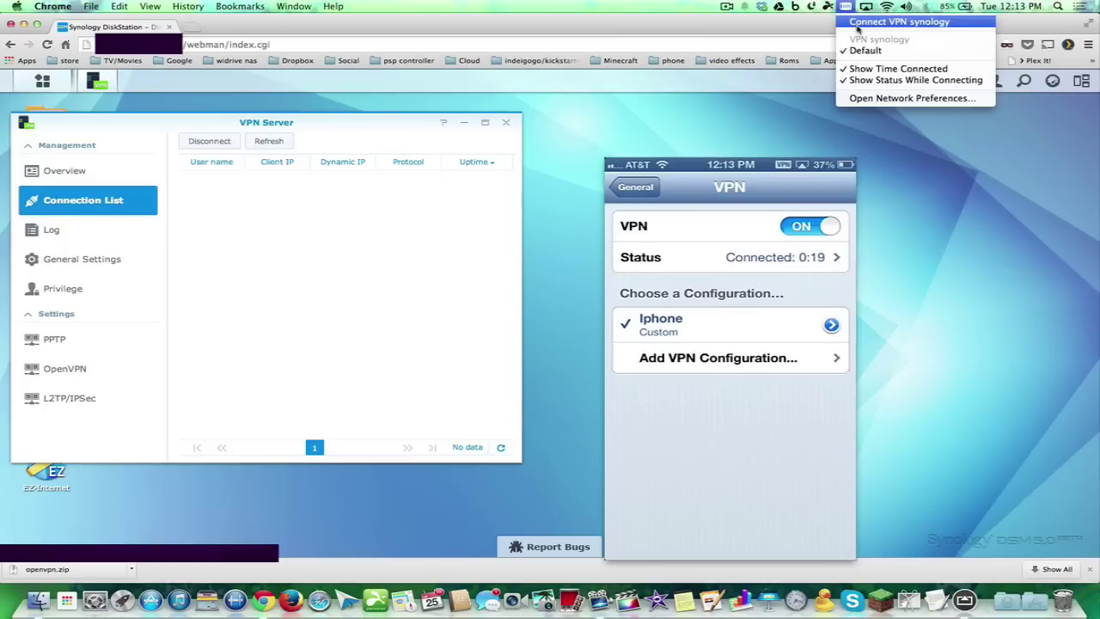
click(856, 26)
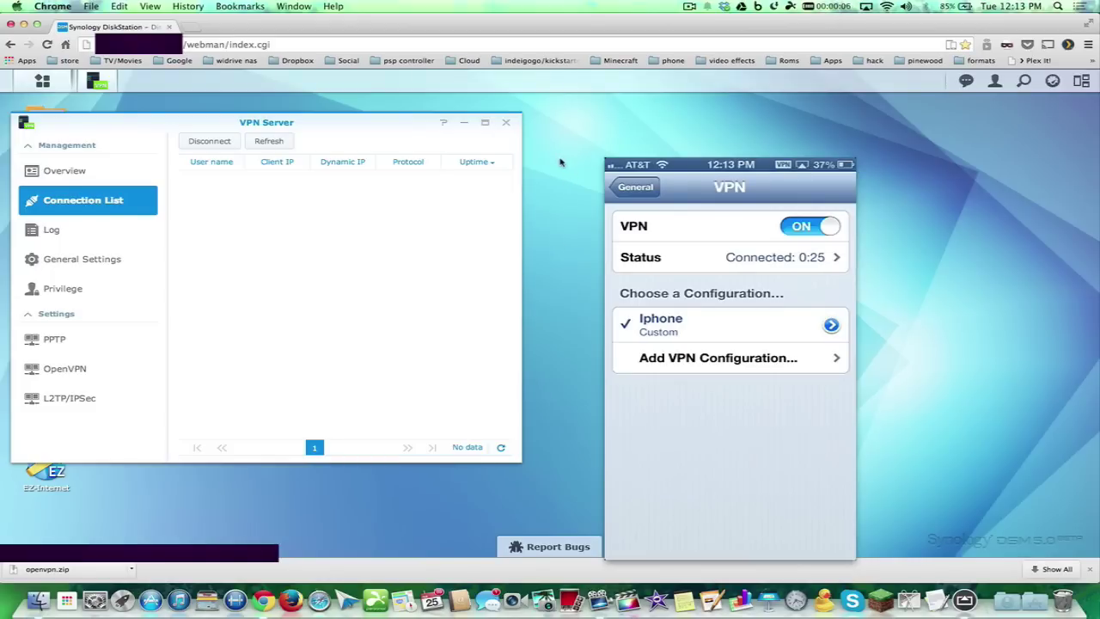
Review the VPN Server log and the connection list for the Mac and iPhone connections.
click(72, 236)
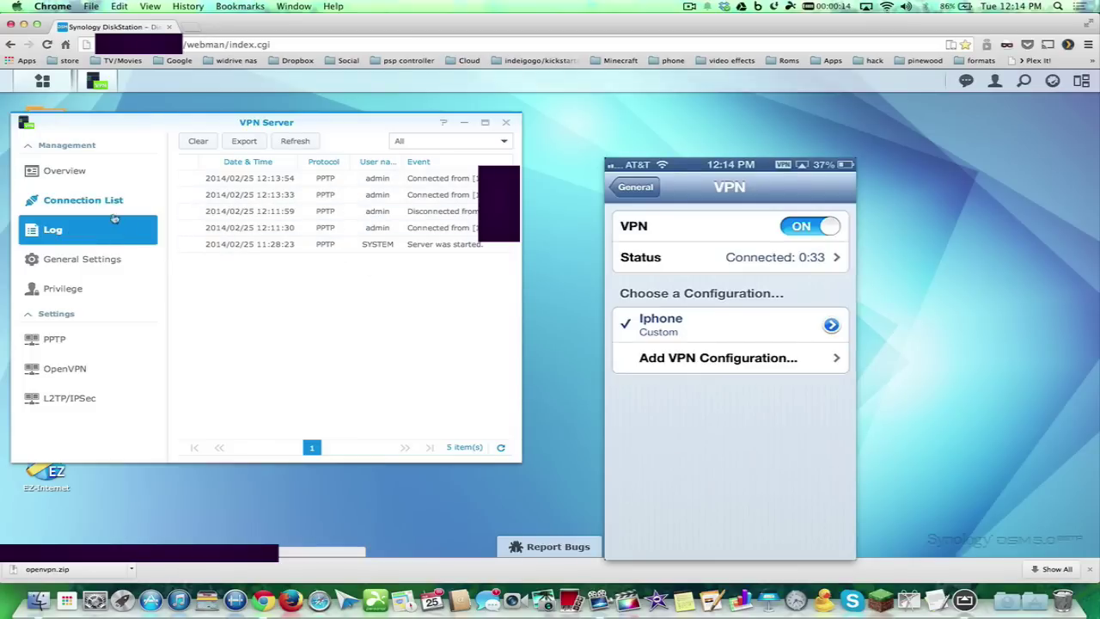
click(90, 201)
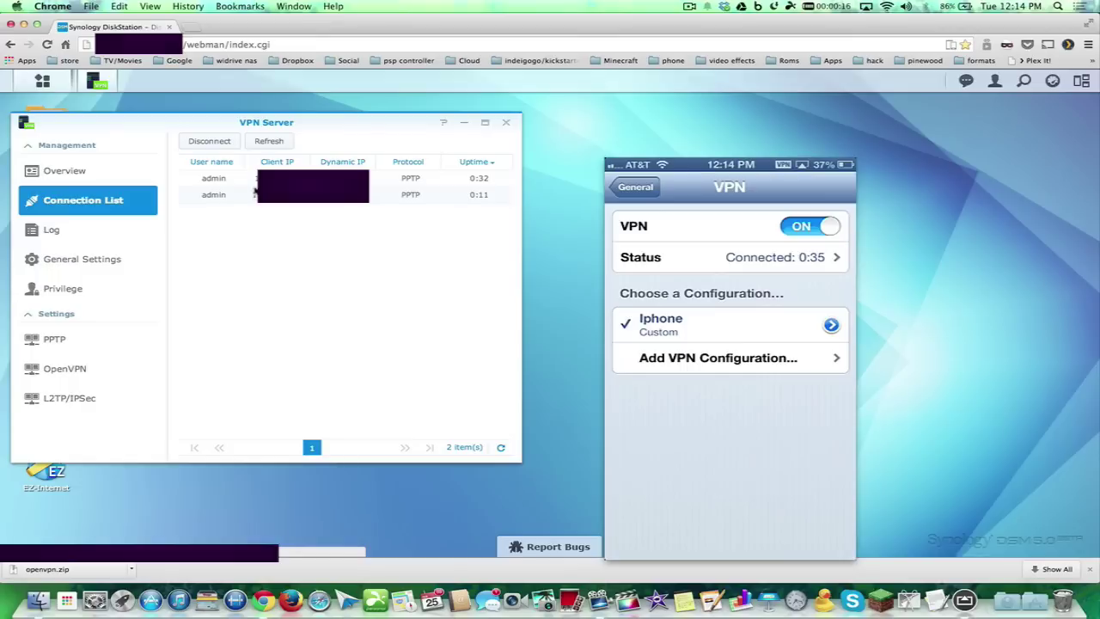